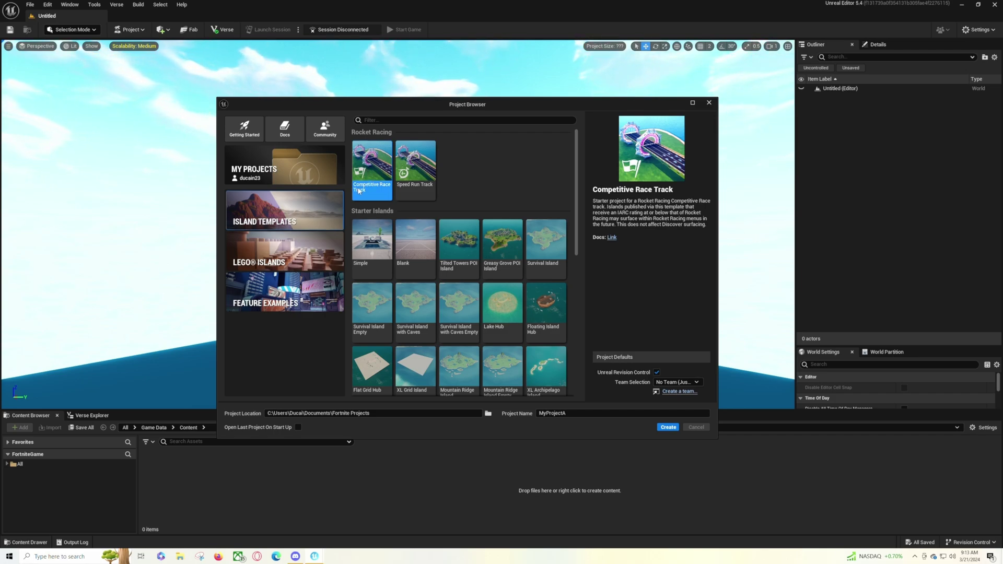
Create the MyProjectA project from the Competitive Race Track island template.
left_click(415, 173)
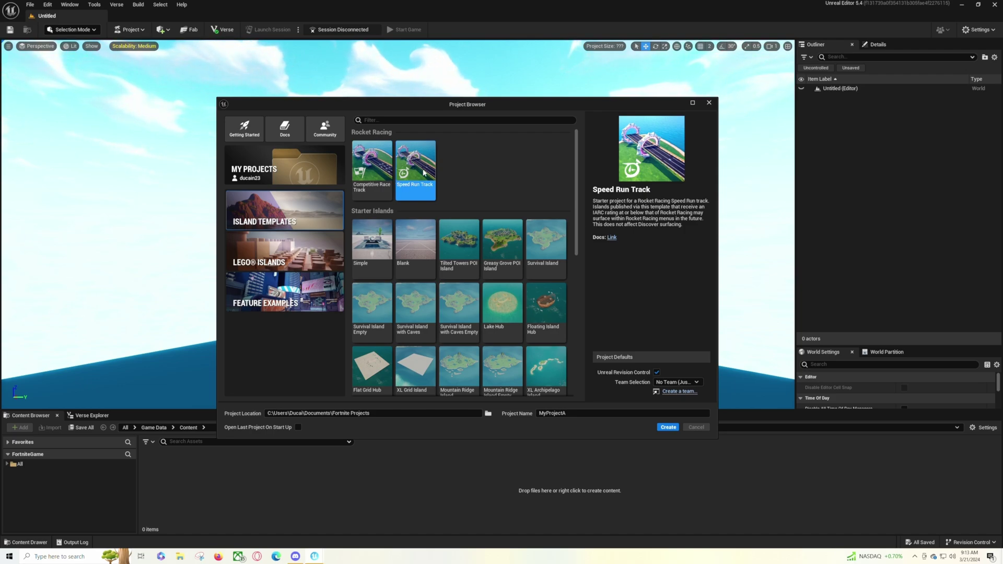
left_click(381, 176)
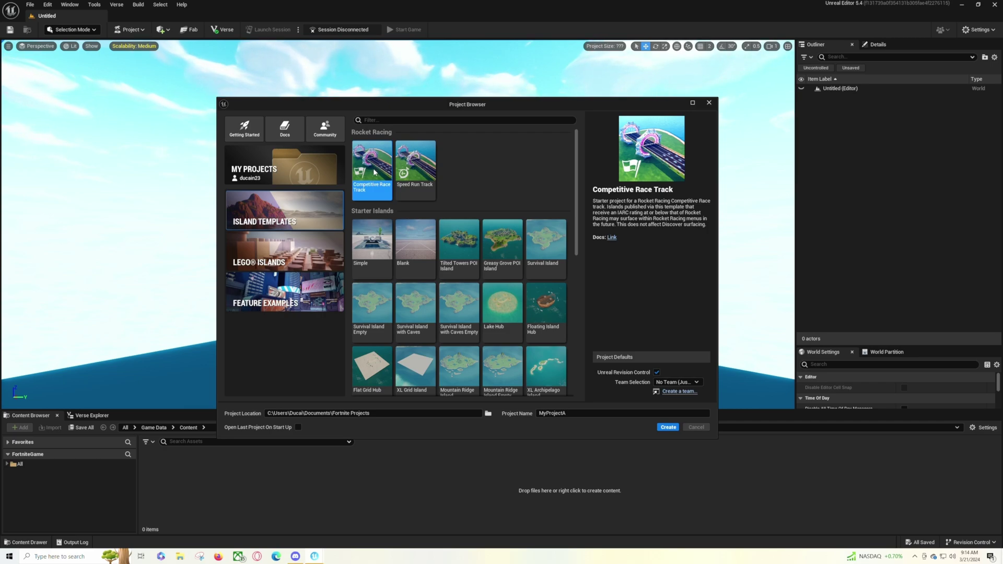
left_click(665, 428)
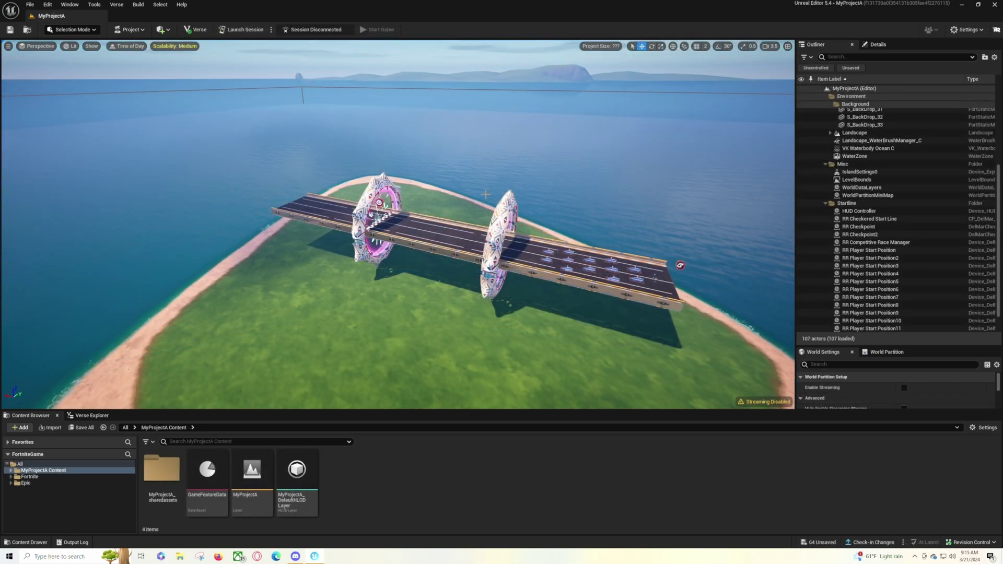
Select the start-line checkpoint ring beside the starting grid and open its details.
key("d")
right_click_drag(539, 252, 491, 278)
key("a")
right_click_drag(483, 202, 493, 198)
left_click(456, 207)
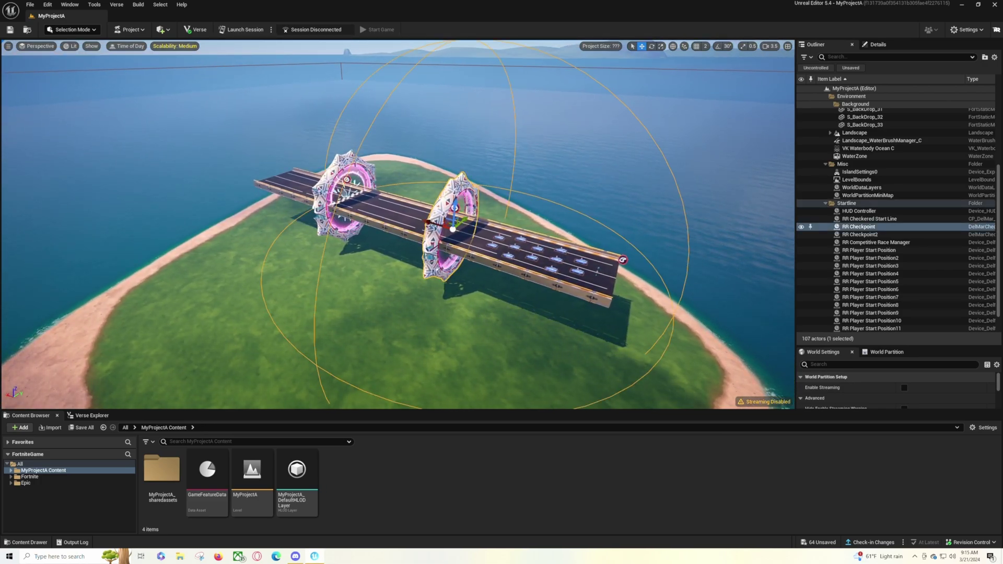
left_click(873, 44)
Switch the starting checkpoint's Start Line option off and back on to compare the ring's appearance.
left_click(881, 234)
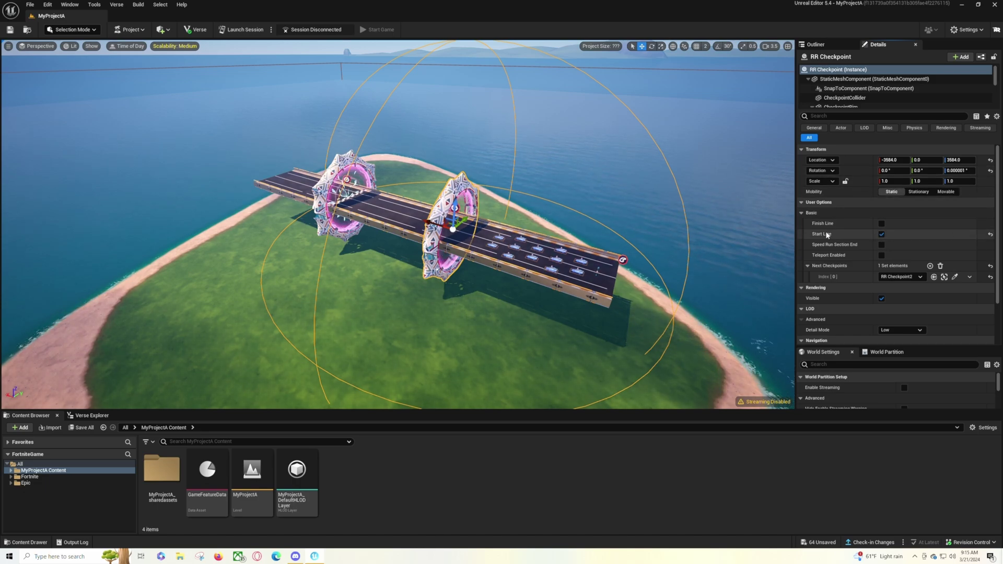
left_click(881, 234)
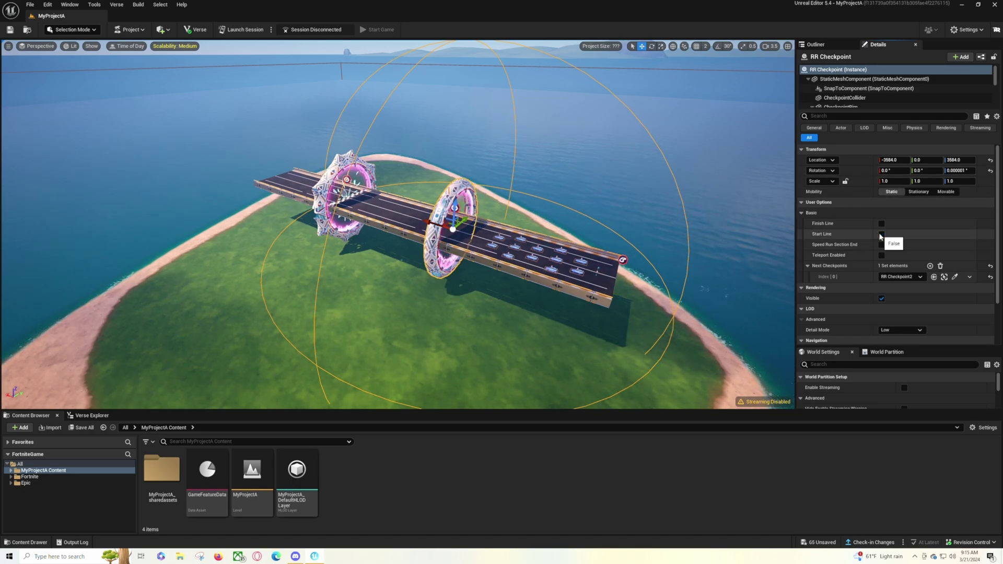
key("f")
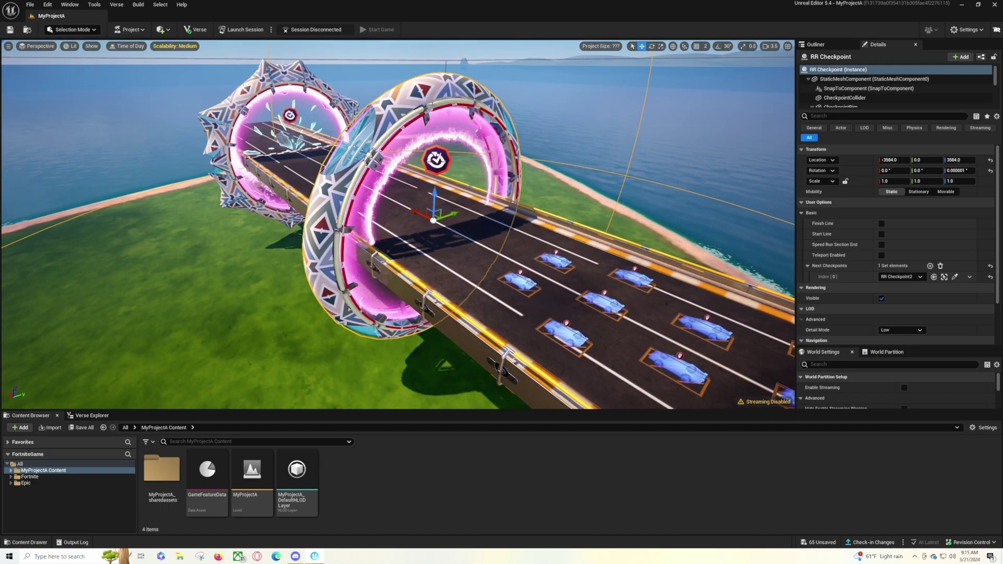
left_click(881, 234)
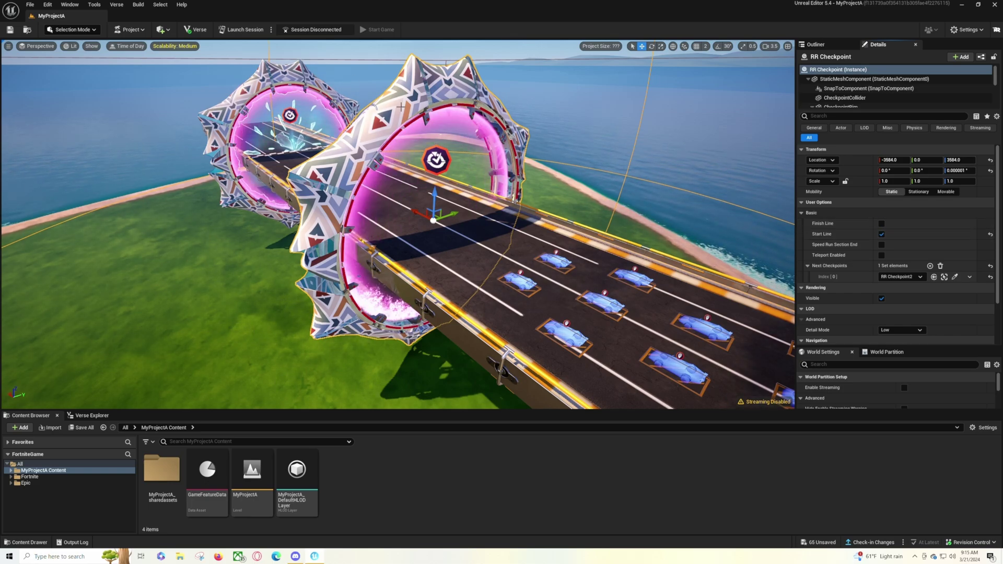
Turn off Teleport Enabled and Finish Line on the second checkpoint.
left_click(337, 96)
right_click_drag(337, 97, 368, 96)
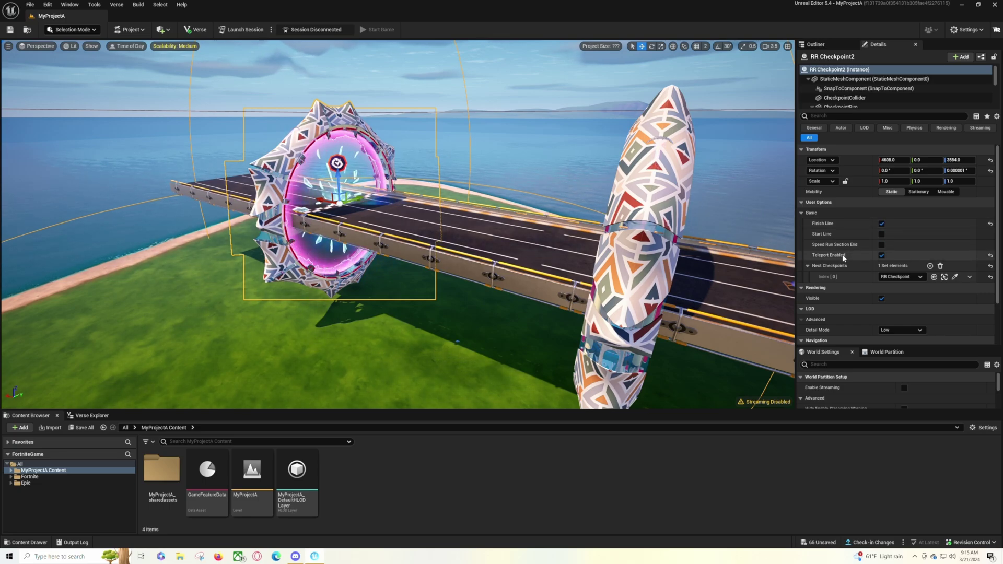
key("s")
mouse_move(514, 203)
right_mouse_down()
mouse_move(512, 230)
mouse_move(510, 222)
right_mouse_up()
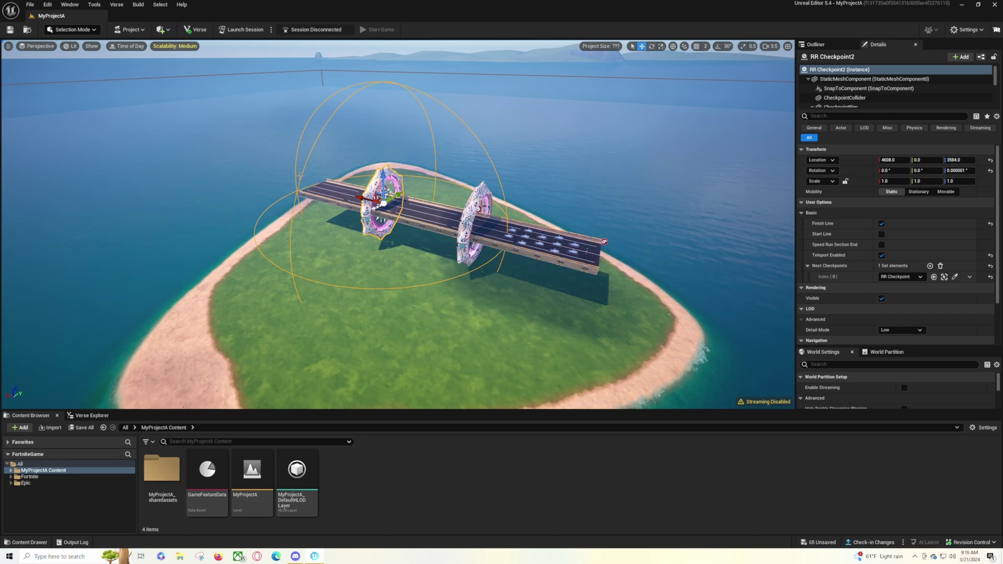
key("w")
right_click_drag(461, 173, 444, 173)
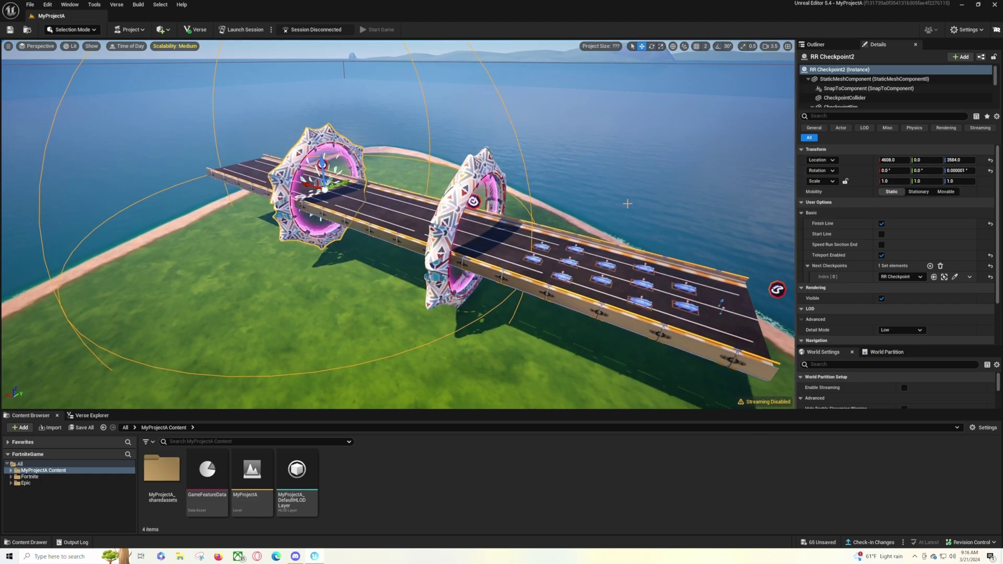
left_click(881, 255)
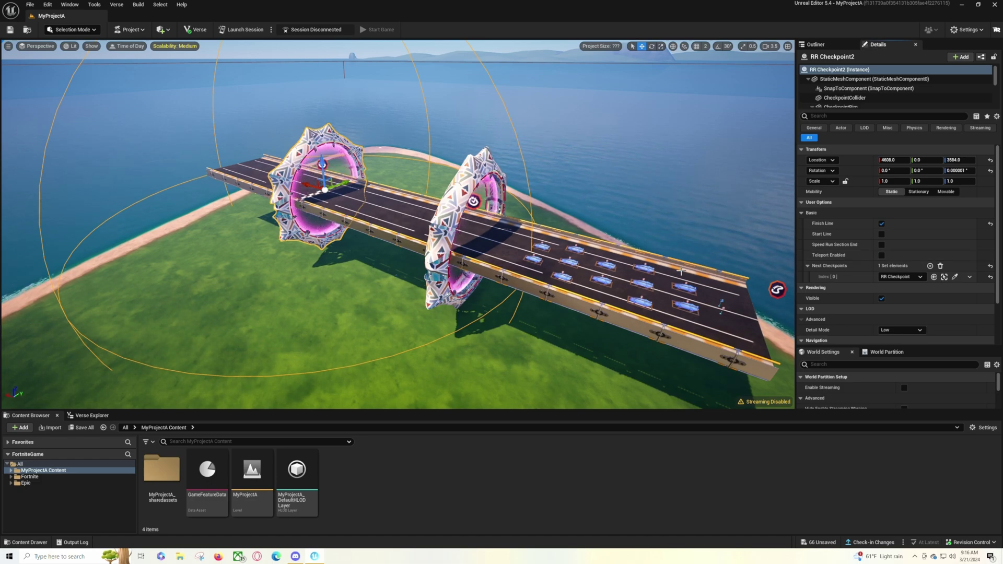
left_click(881, 223)
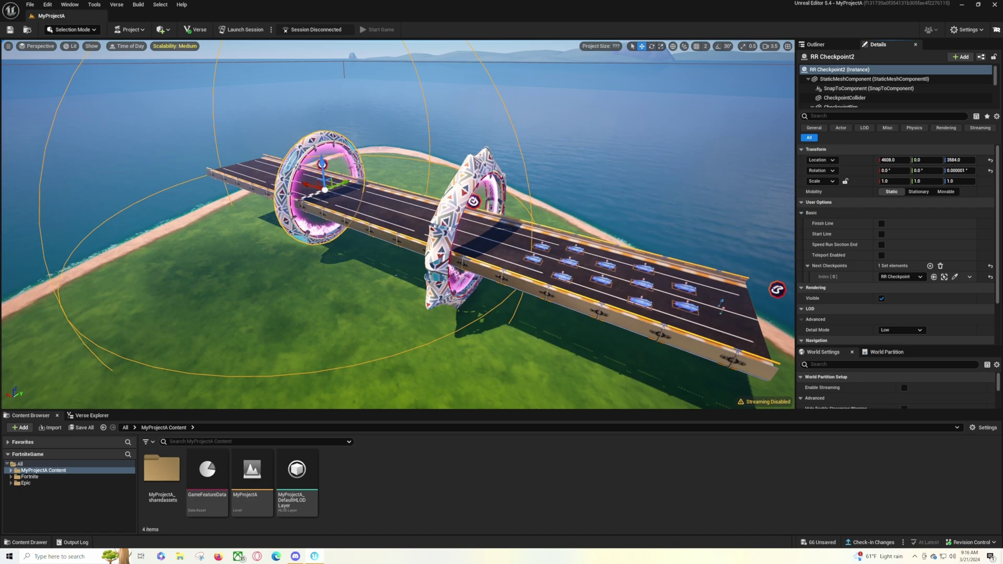
Inspect the settings of a player start position on the starting grid and return to the actor list.
key("s")
right_click_drag(491, 131, 513, 144)
key("w")
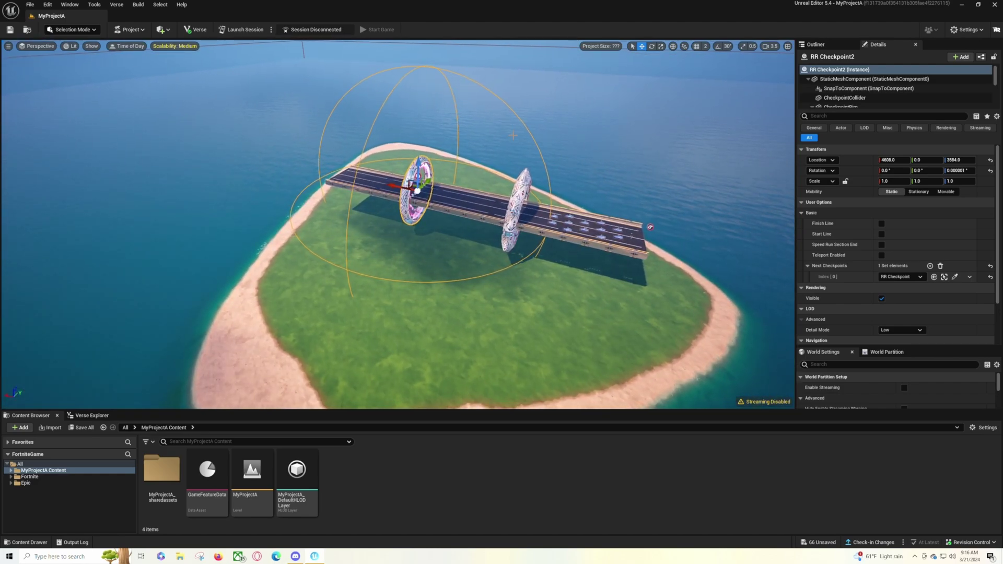
key("d")
key("w")
right_click_drag(491, 252, 455, 250)
left_click(490, 251)
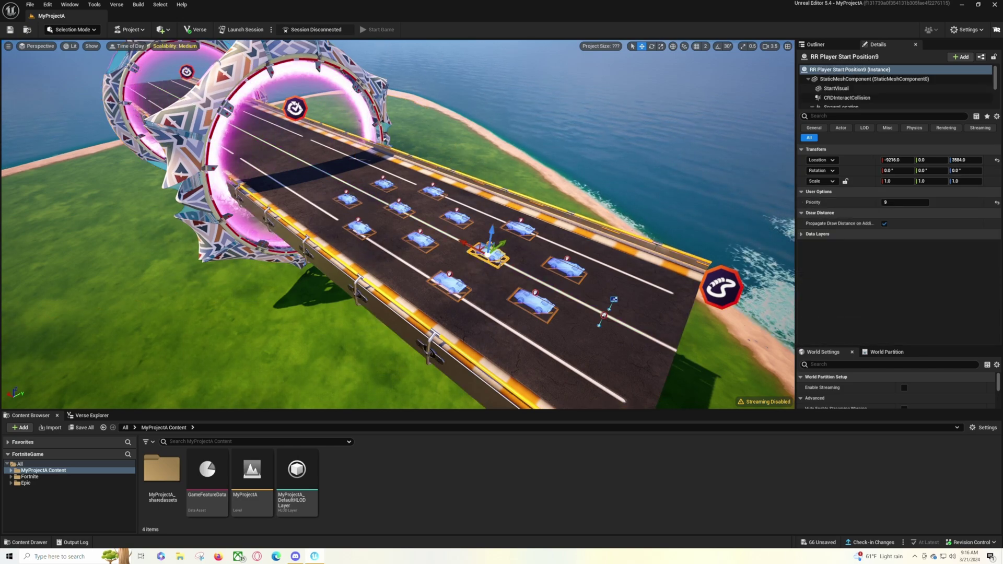
left_click(829, 45)
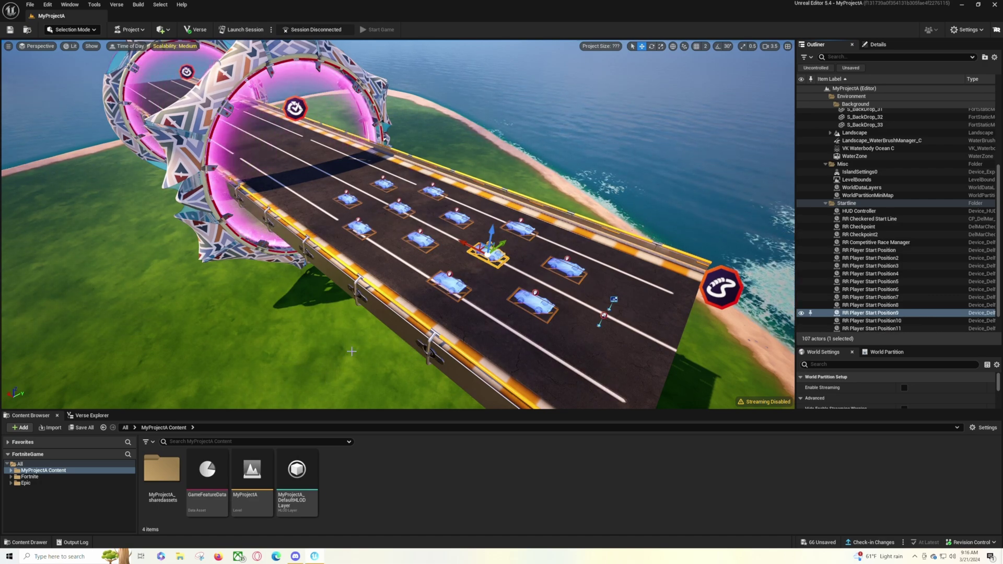
Open the Devices folder inside the Fortnite content.
left_click(88, 476)
left_click(215, 472)
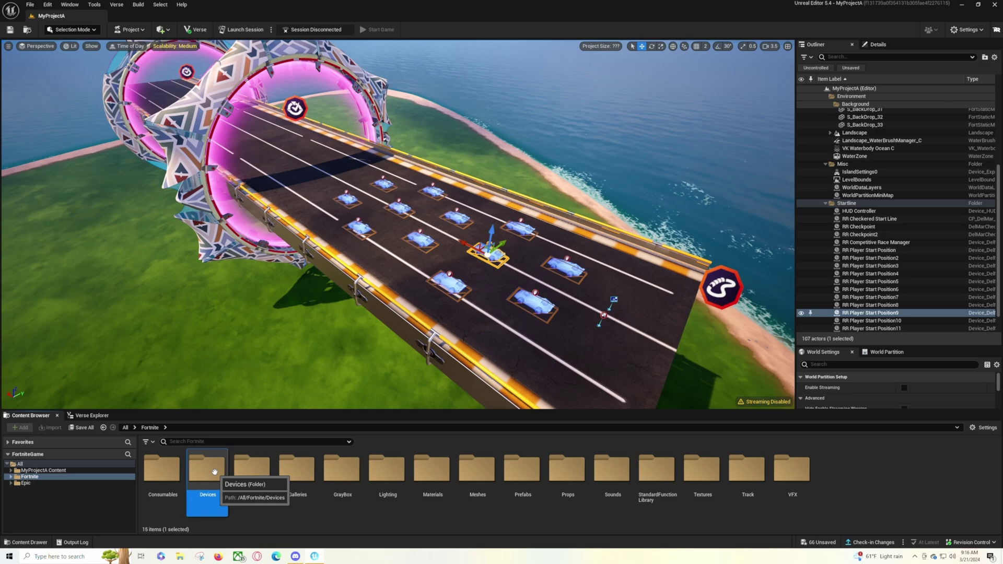
double_click(214, 472)
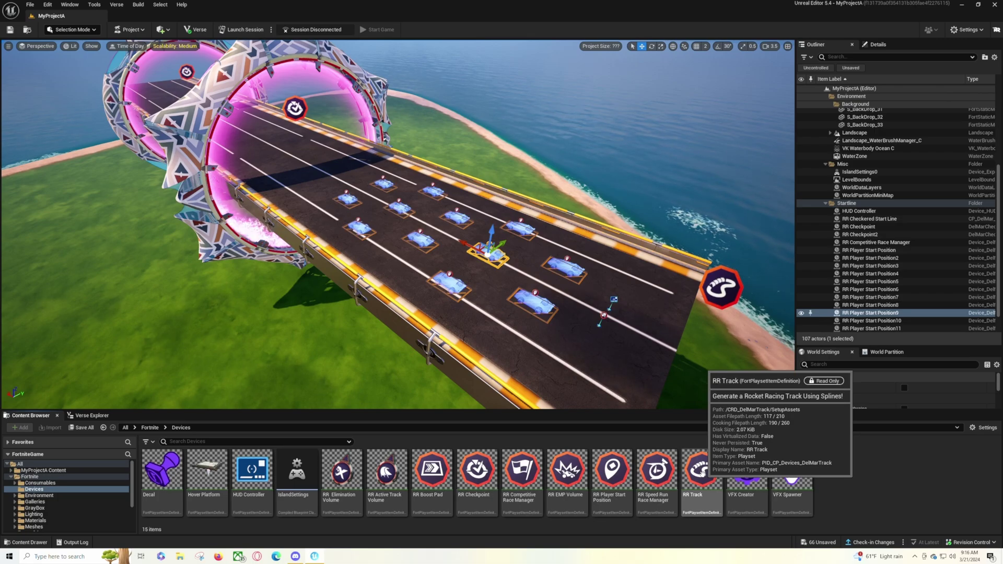
Select the race track beyond the second checkpoint, and open and dismiss its Style Editor.
right_click_drag(617, 313, 638, 316)
scroll(593, 348, "down", 5)
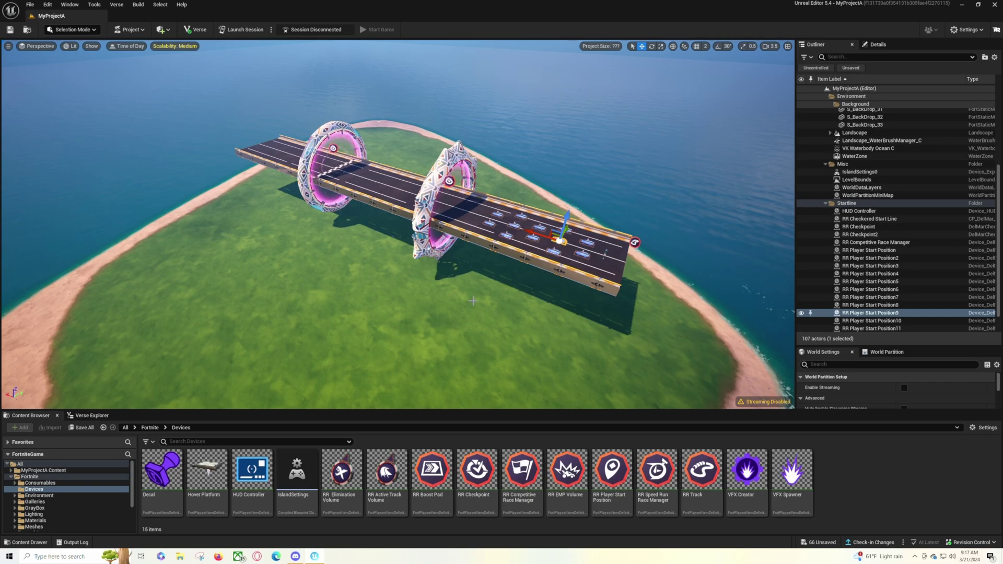
right_click_drag(465, 283, 444, 261)
key("w")
key("w")
key("s")
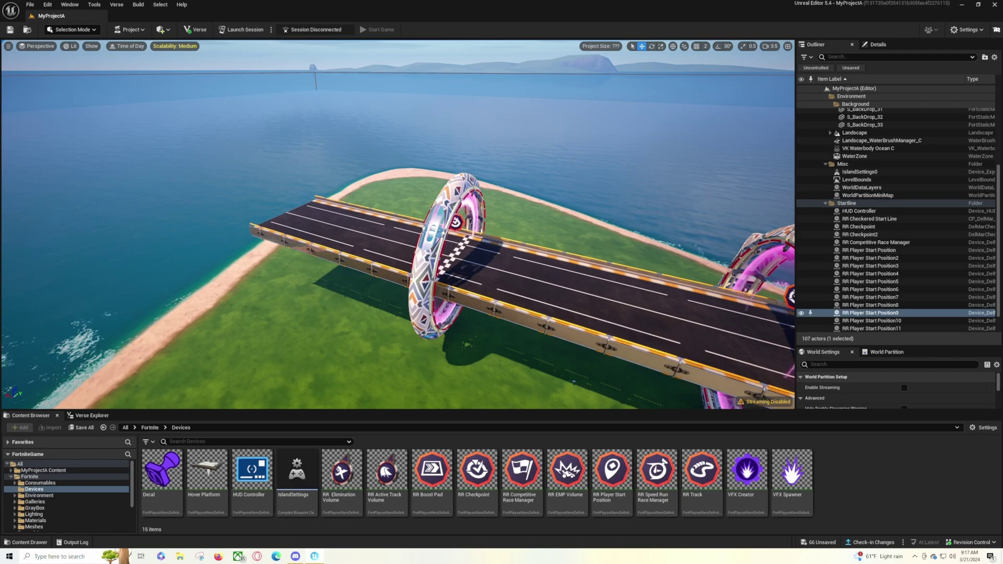
left_click(410, 225)
key("Tab")
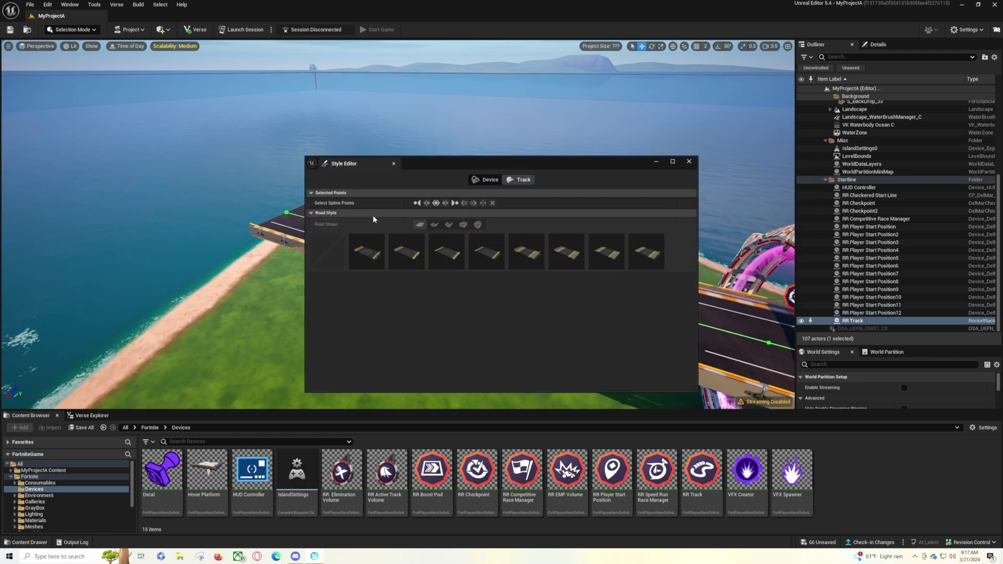
left_click(689, 162)
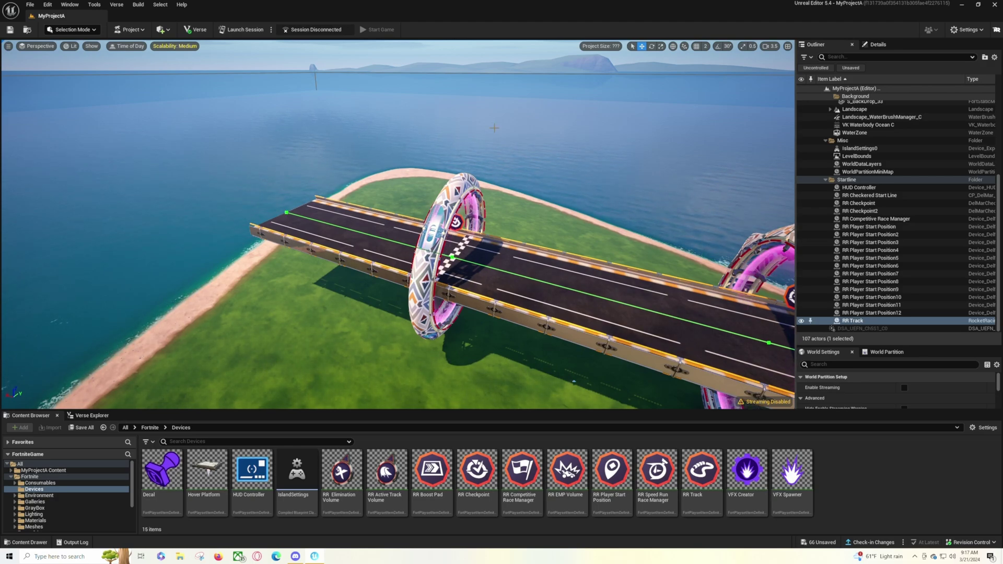
Open the Style Editor for the track's end spline point and dock it beside Details.
double_click(287, 212)
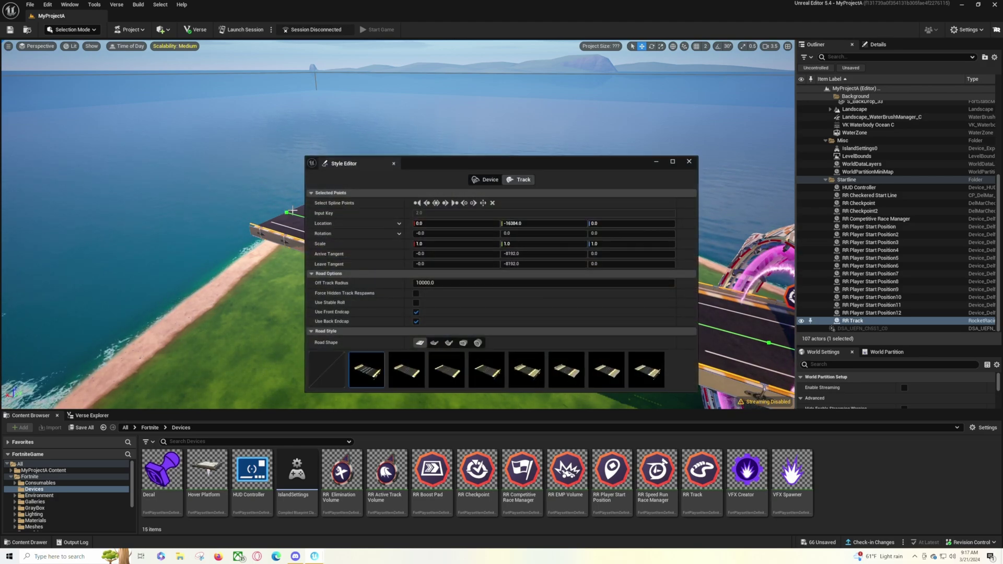
left_click(688, 162)
right_click_drag(285, 212, 293, 237)
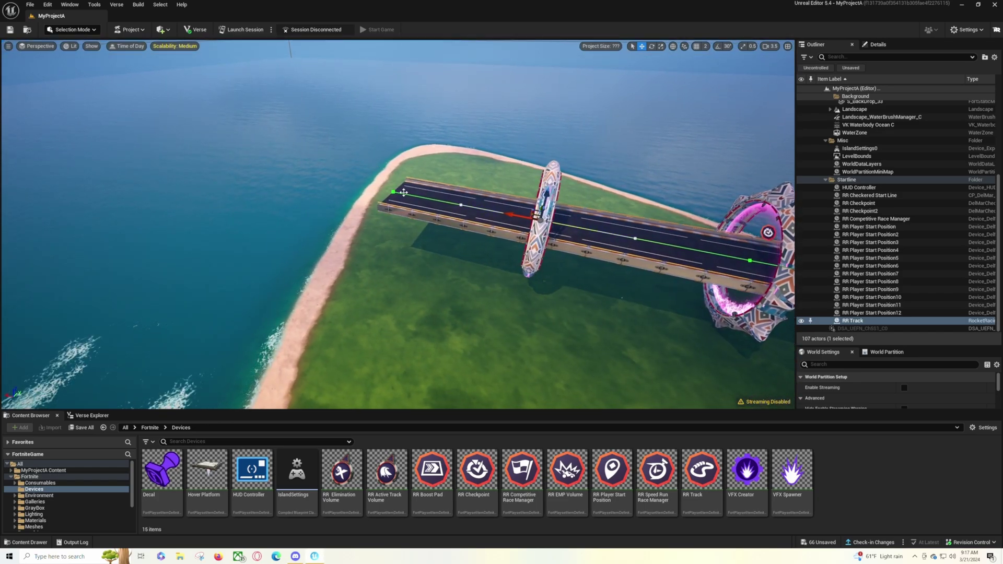
double_click(539, 215)
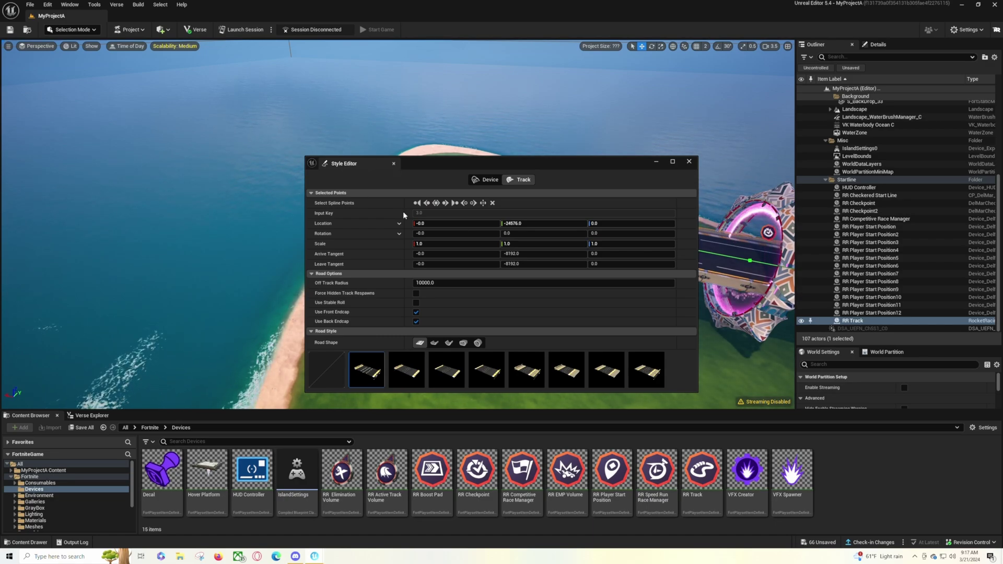
left_click_drag(508, 167, 542, 158)
left_click_drag(405, 154, 918, 44)
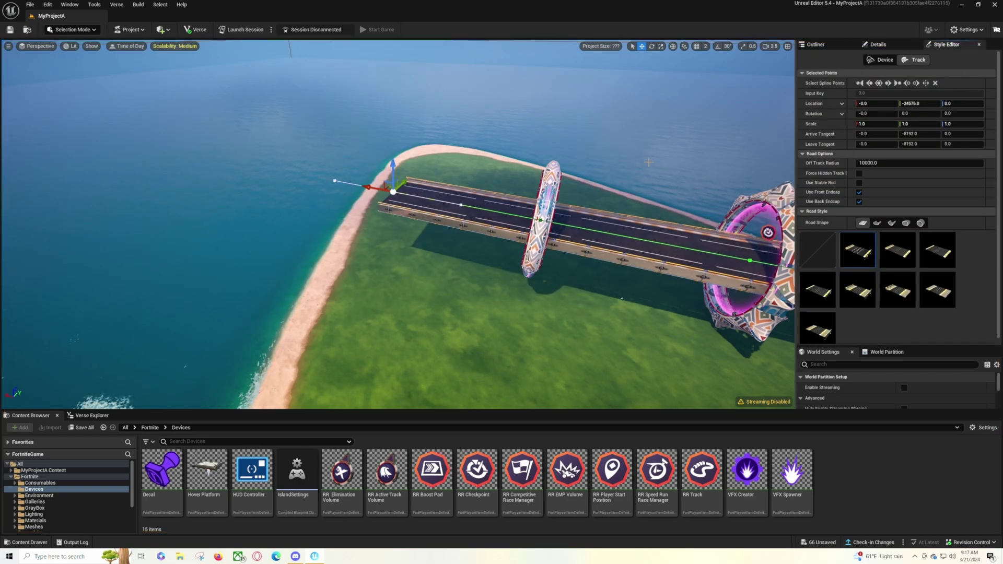
Extend the track end with a new spline point at about X -10349, Y -37463, rotated to begin a curve over the water.
mouse_move(496, 175)
right_mouse_down()
mouse_move(505, 176)
mouse_move(491, 163)
right_mouse_up()
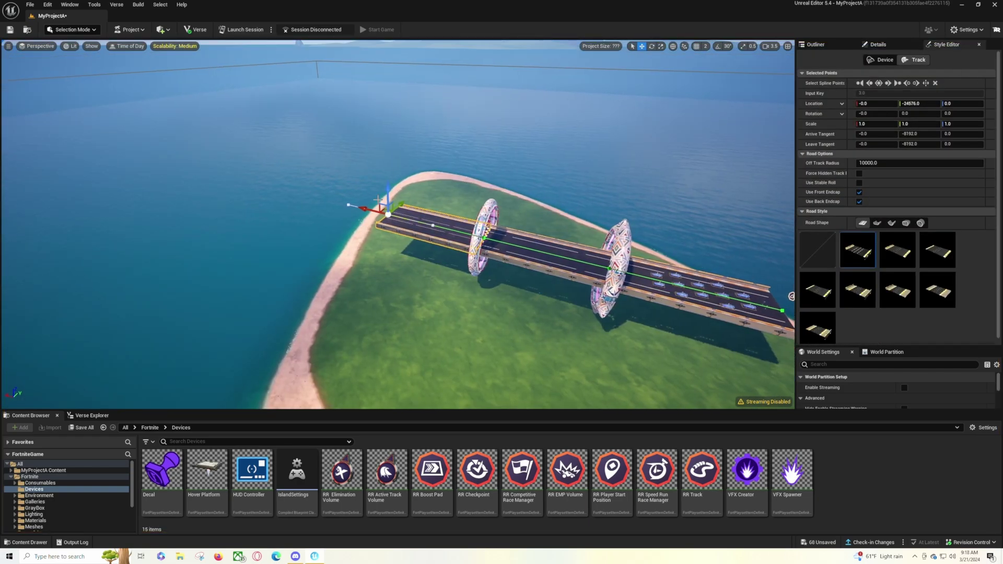
scroll(383, 201, "down", 3)
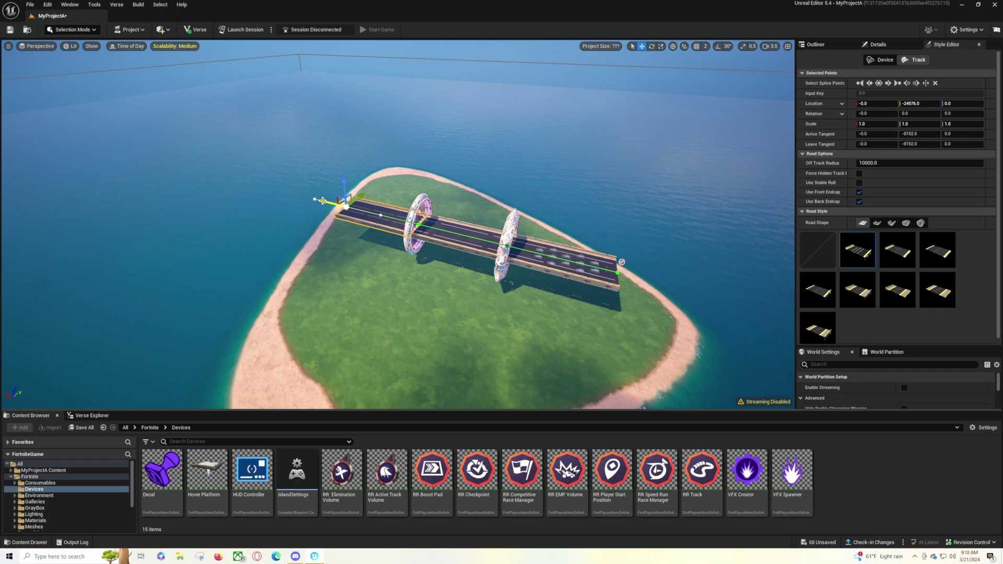
left_click_drag(321, 200, 240, 193, "alt")
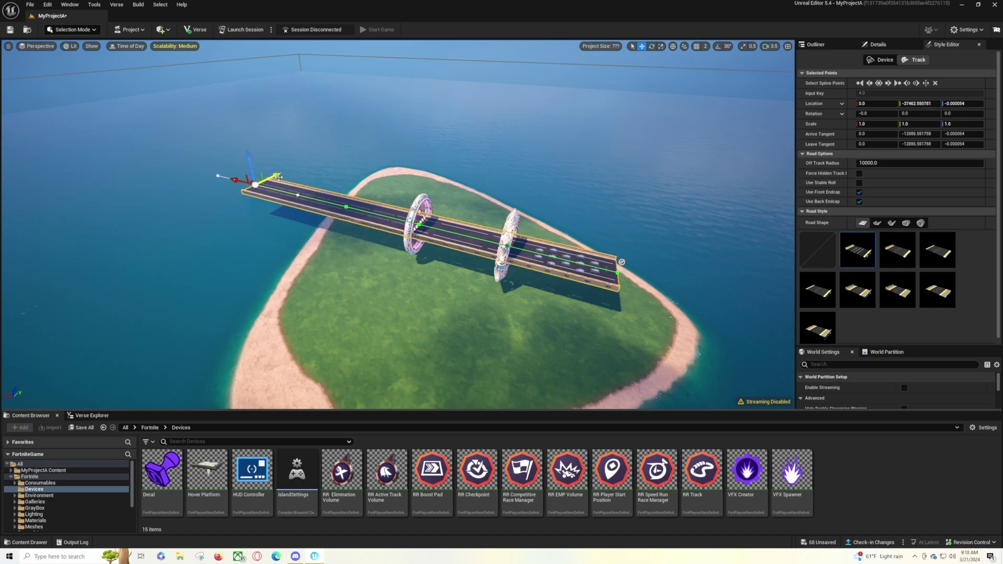
left_click_drag(277, 176, 248, 240)
key("e")
key("w")
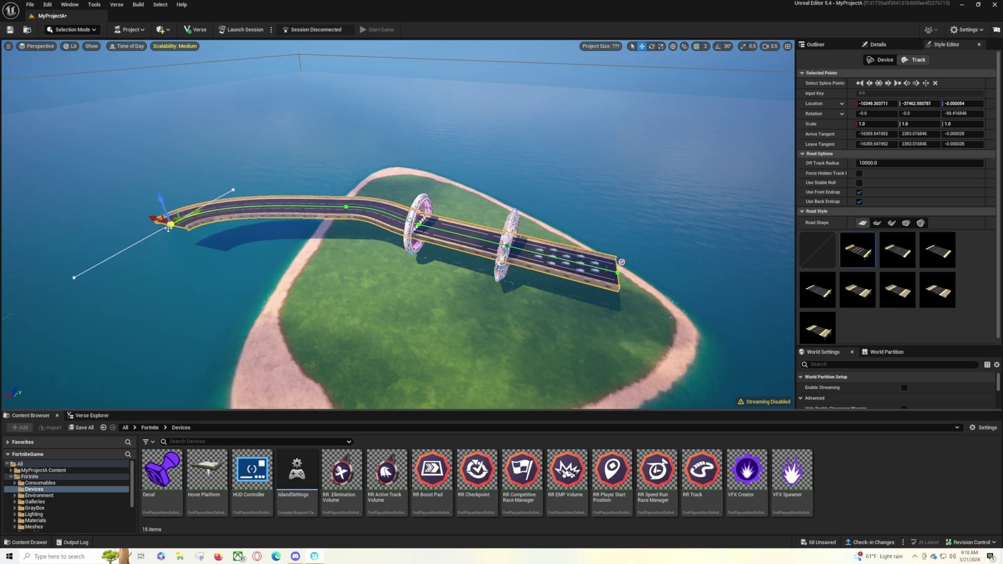
Add another spline point at about X -18474, Y -24169, rotated about -148° to turn the track back.
left_click_drag(192, 215, 131, 285, "alt")
key("e")
key("w")
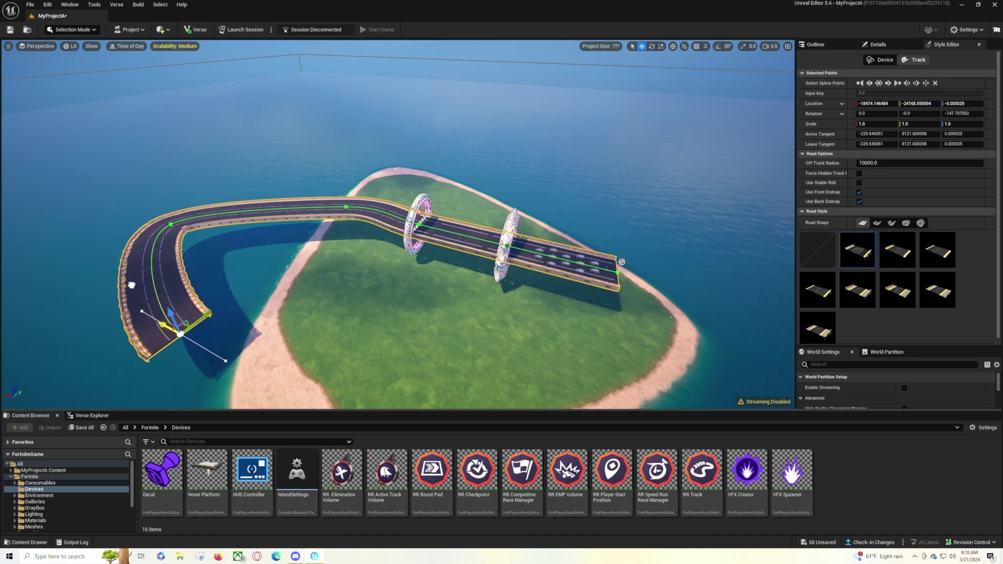
Continue the track around the island with further spline points, curving it back toward the starting grid.
scroll(299, 284, "down", 5)
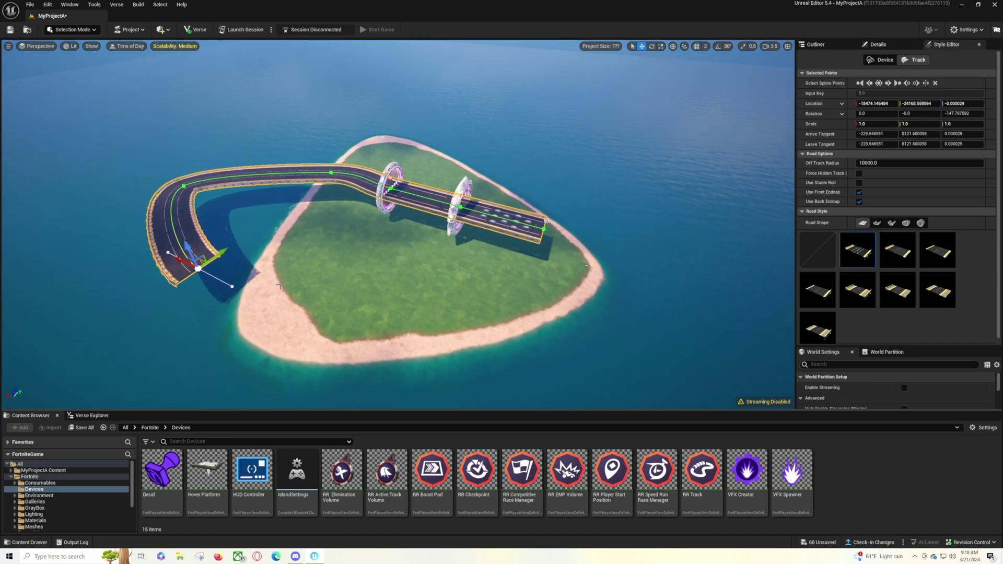
left_click_drag(181, 263, 491, 321, "alt")
right_click_drag(465, 284, 546, 291)
left_click_drag(357, 312, 494, 225, "alt")
left_click_drag(486, 271, 389, 177)
key("w")
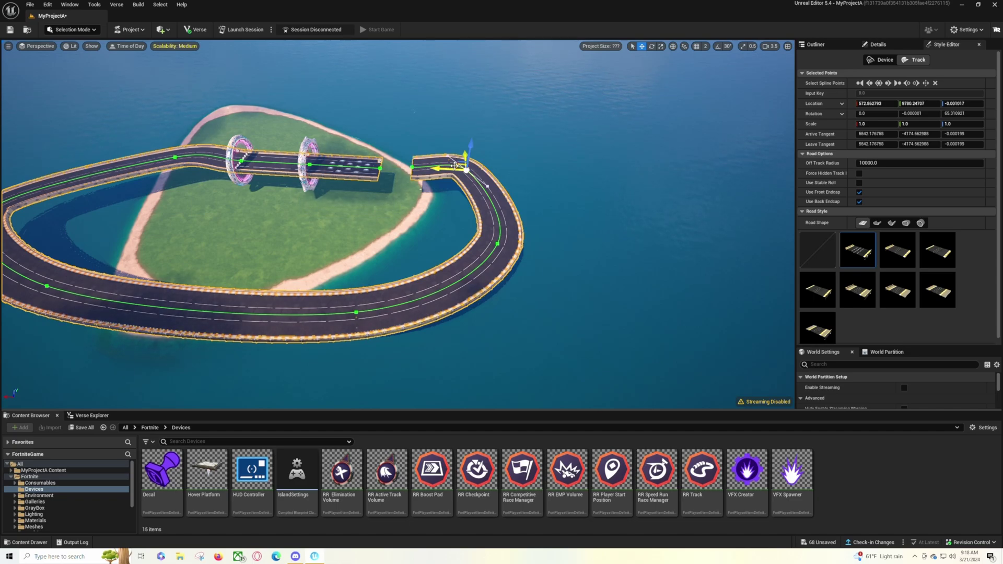
Align the last spline point with the starting grid, moving it to about X -117, Y 3597 and rotating it to about 48°.
right_click_drag(455, 184, 313, 188)
key("w")
key("d")
key("s")
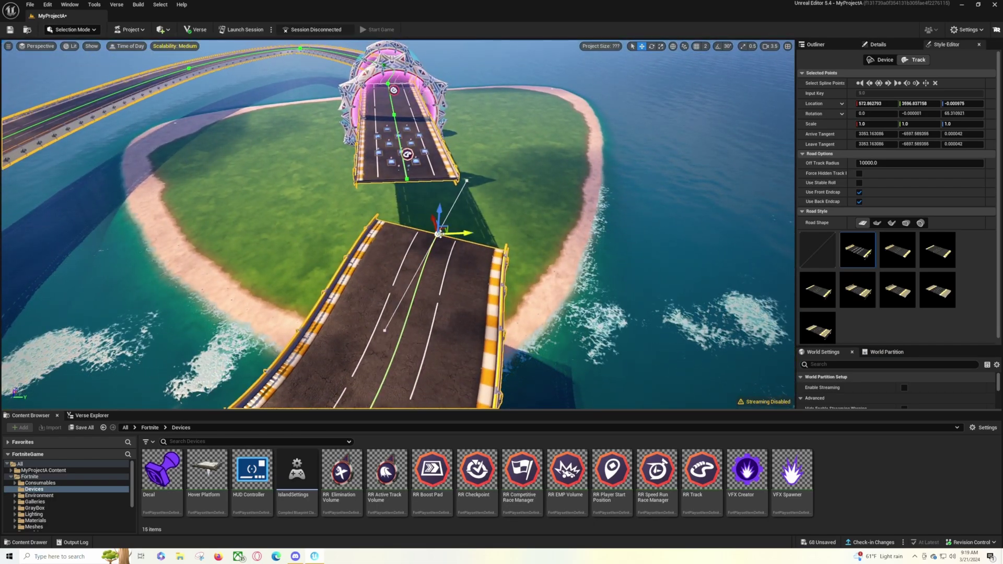
left_click(442, 232)
right_click_drag(442, 230, 419, 232)
key("e")
left_click_drag(418, 231, 439, 230)
key("a")
mouse_move(439, 230)
right_mouse_down()
mouse_move(456, 236)
mouse_move(449, 220)
mouse_move(450, 233)
mouse_move(436, 229)
right_mouse_up()
key("d")
key("w")
key("s")
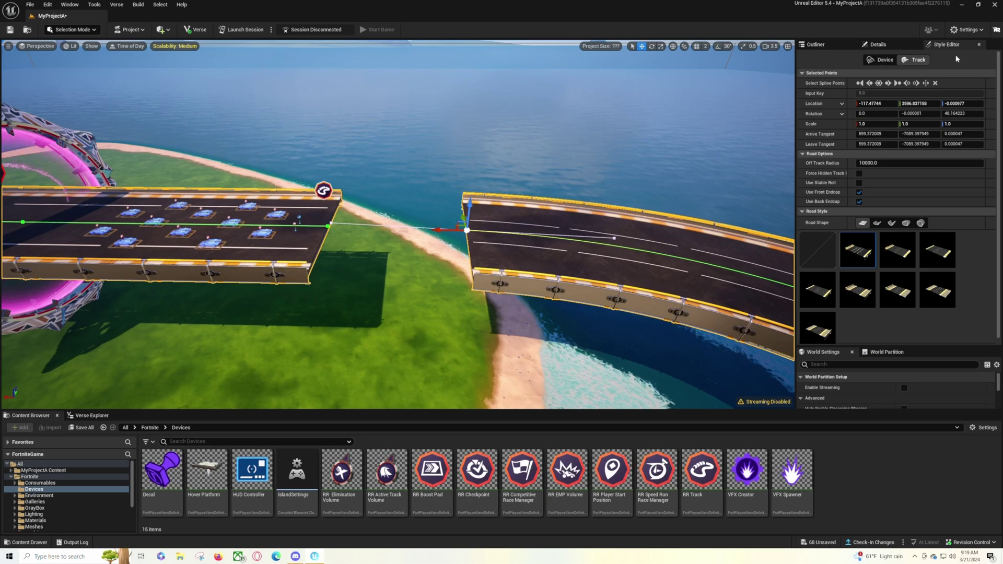
Enable the Looping Track option on the RR Track device to join the last spline point to the starting grid.
left_click(885, 60)
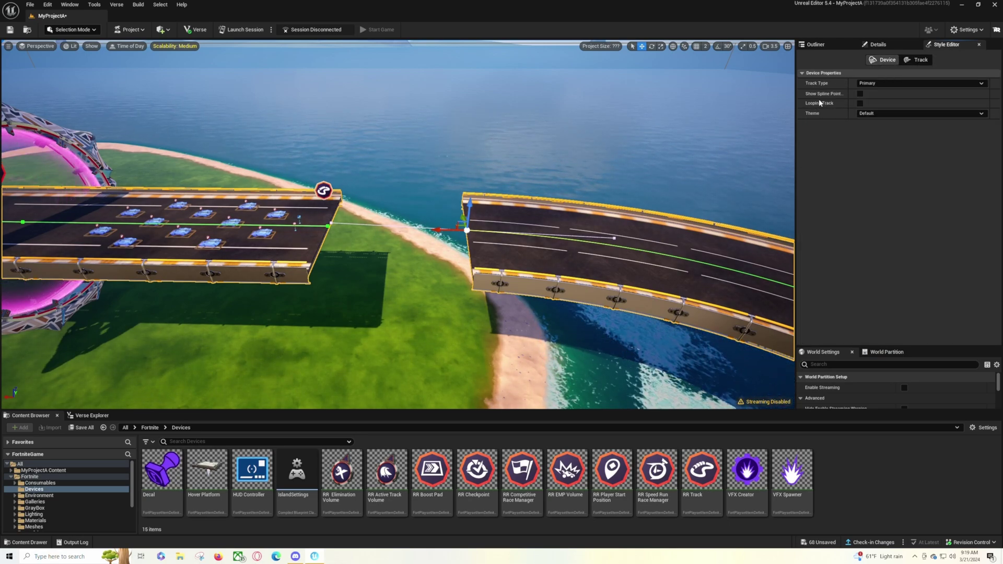
left_click(859, 103)
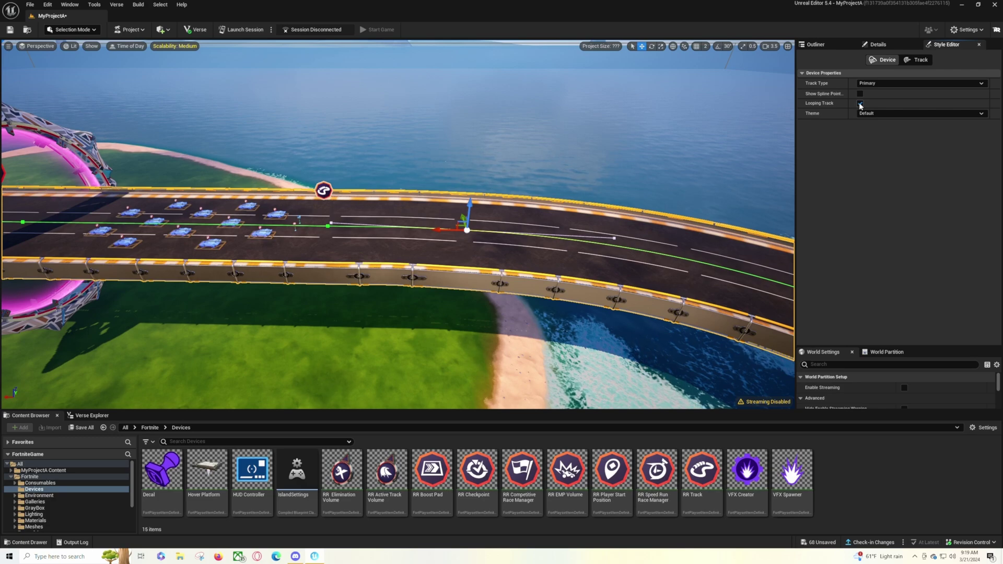
key("ctrl+z")
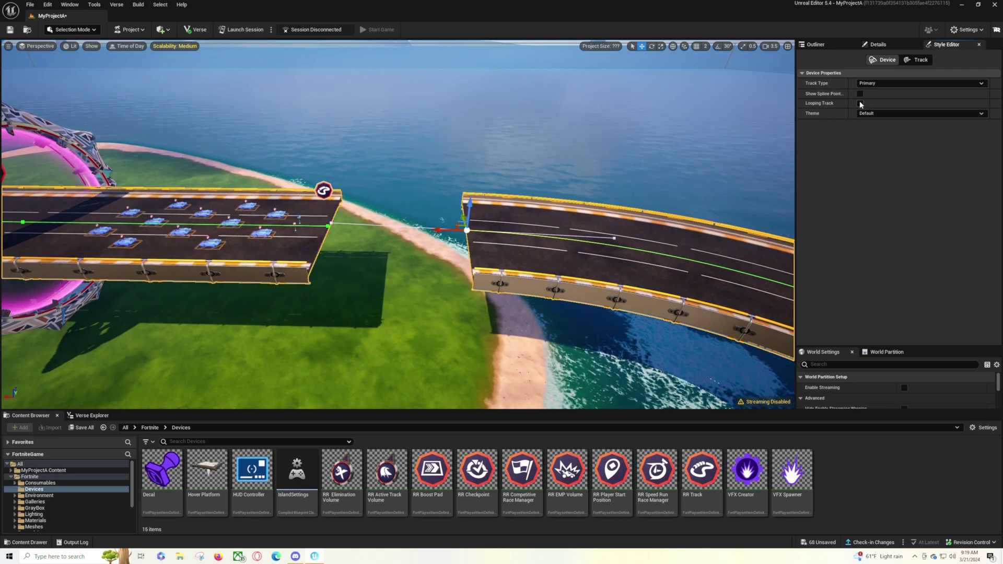
key("f")
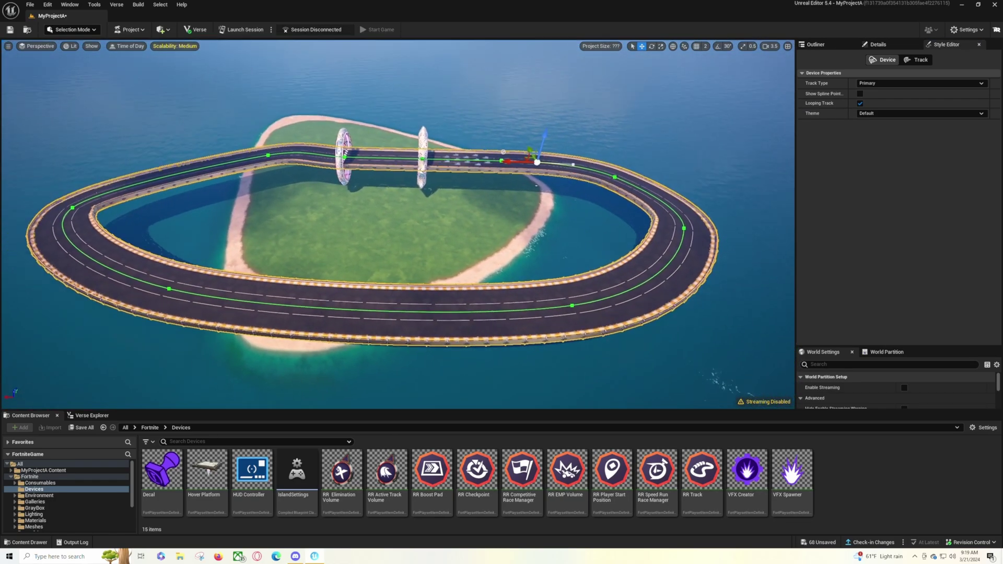
key("w")
right_click_drag(397, 225, 397, 185)
right_click_drag(471, 163, 429, 156)
key("d")
Move RR Checkpoint2 past the checkered line to about X 20763, Y -4955 and rotate it to about -41° across the road.
left_click(354, 209)
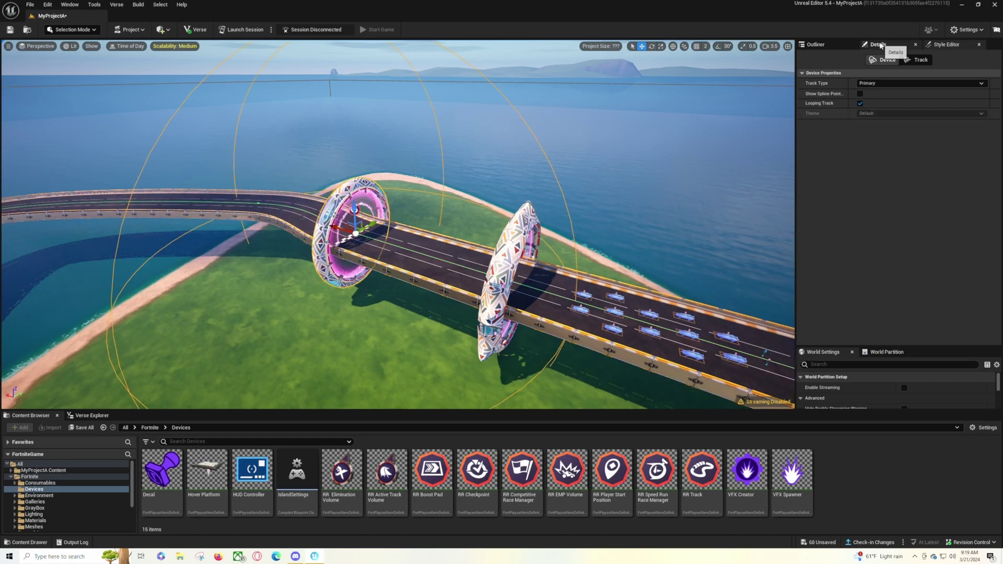
left_click(815, 45)
key("f")
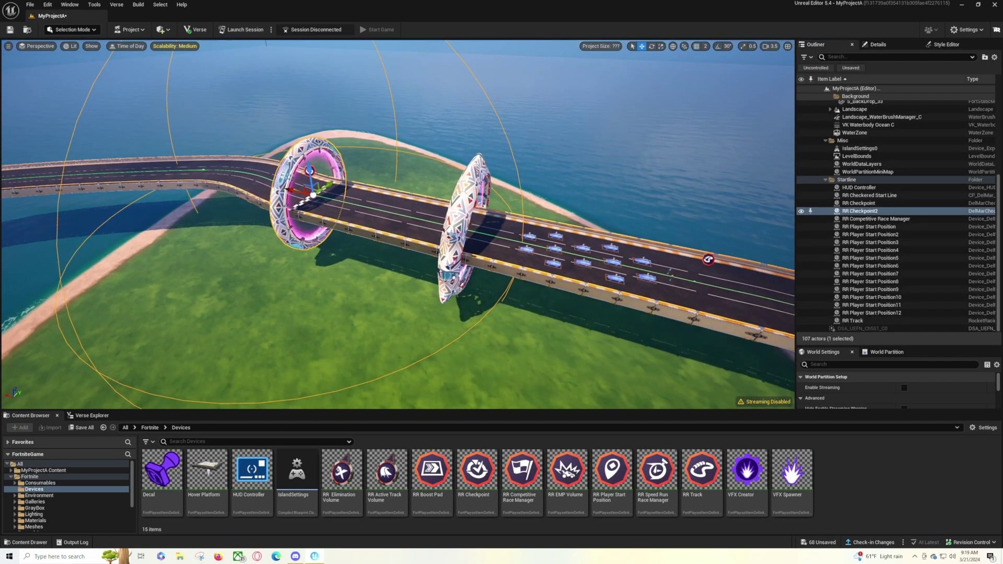
key("a")
right_click_drag(398, 225, 467, 225)
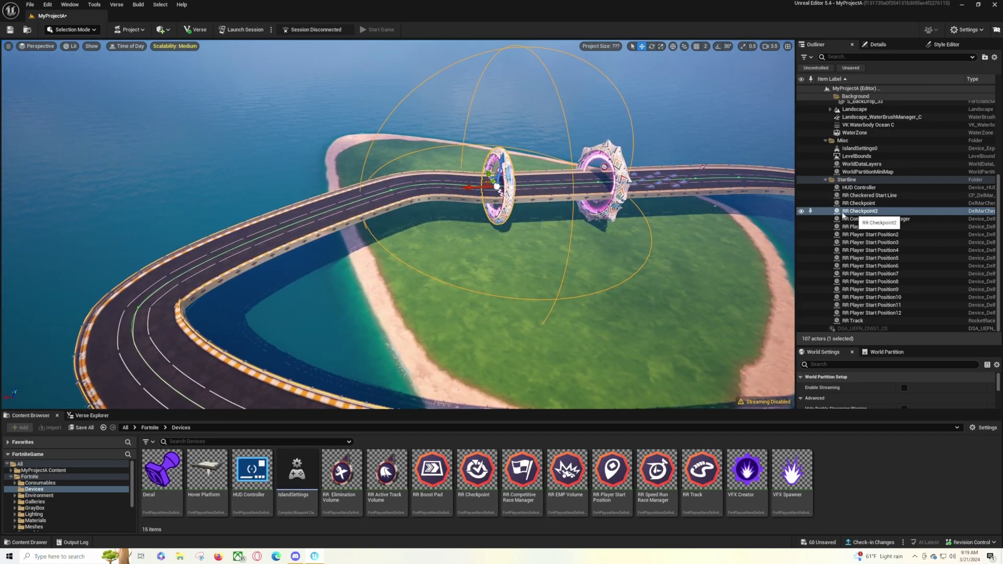
left_click_drag(485, 182, 261, 229)
key("e")
key("w")
key("s")
mouse_move(261, 230)
right_mouse_down()
mouse_move(230, 231)
mouse_move(277, 231)
right_mouse_up()
In the top view, place a duplicate of RR Checkpoint2 on the track stretch at the far side of the island.
left_click(35, 47)
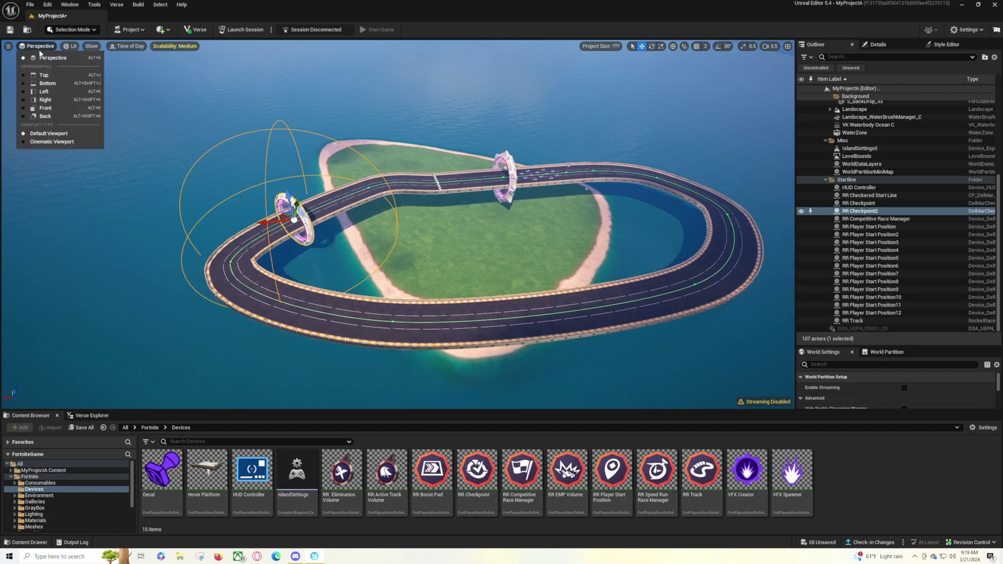
left_click(43, 75)
scroll(347, 157, "down", 6)
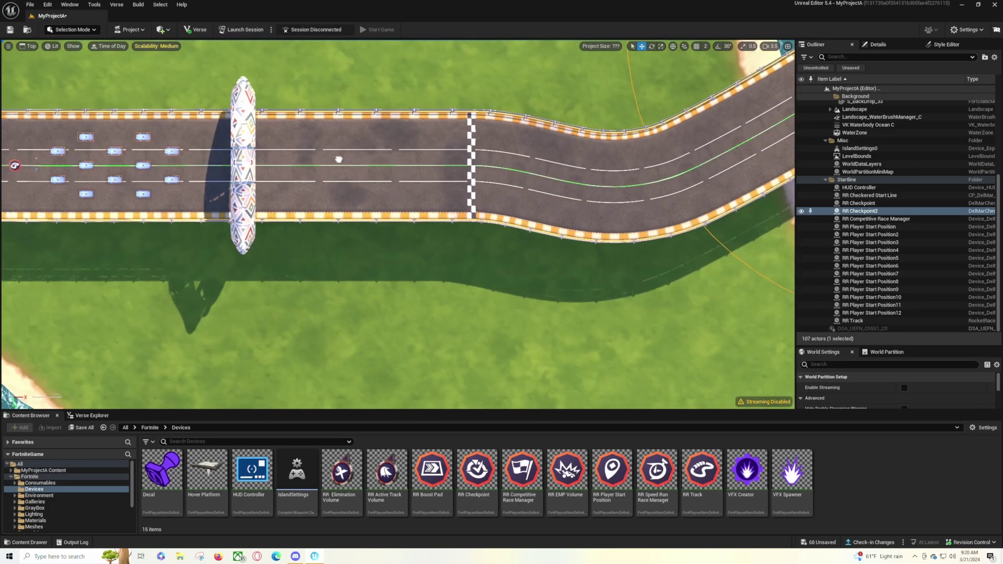
scroll(339, 159, "down", 5)
right_click_drag(339, 159, 414, 265)
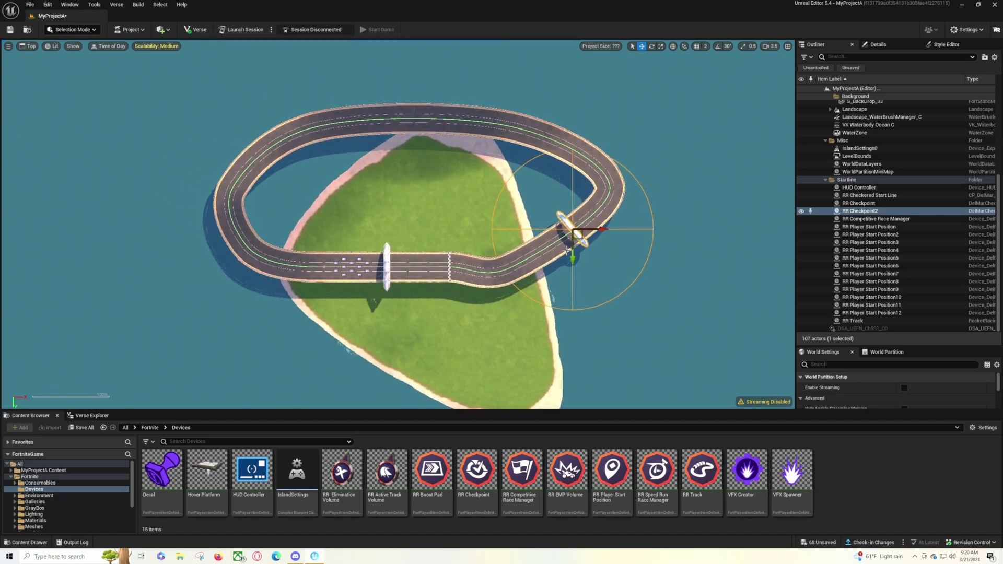
left_click_drag(590, 239, 424, 126, "alt")
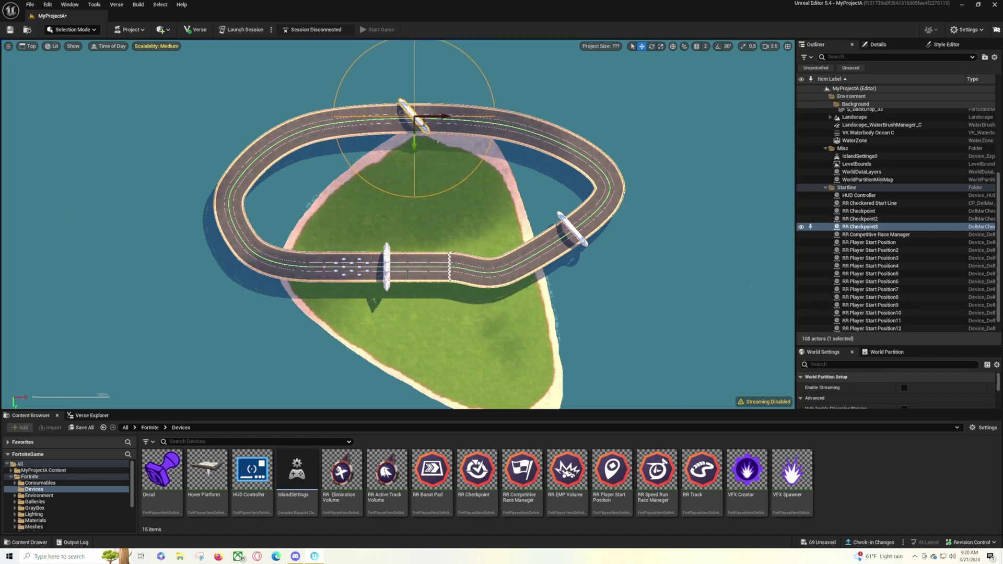
Duplicate the far-side checkpoint onto the track just before the starting grid and return to the perspective view.
key("ctrl+d")
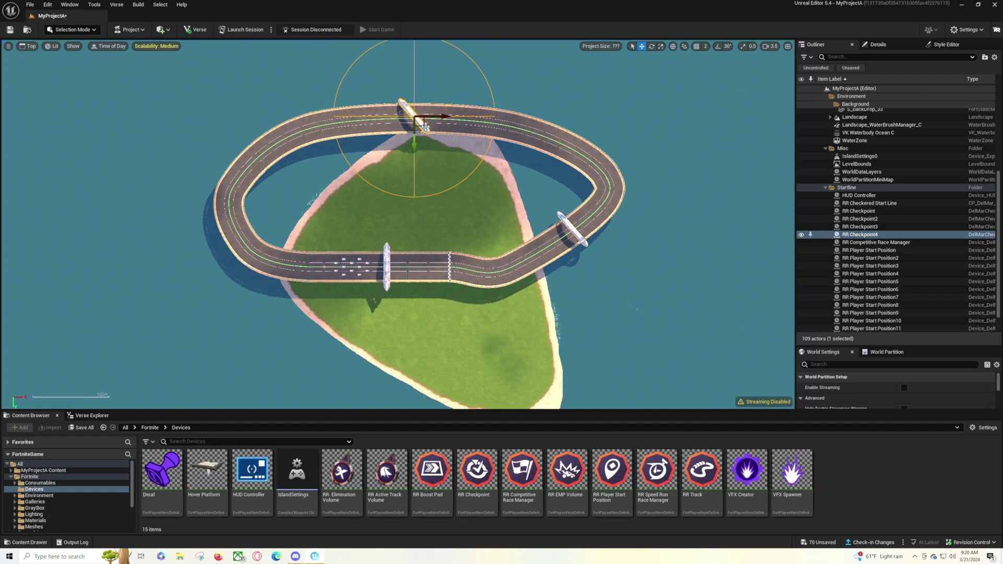
left_click_drag(420, 124, 285, 268)
left_click(33, 47)
left_click(35, 59)
Rotate RR Checkpoint3 to about -4° so it crosses the road squarely, and centre it on the track.
left_click(565, 304)
key("f")
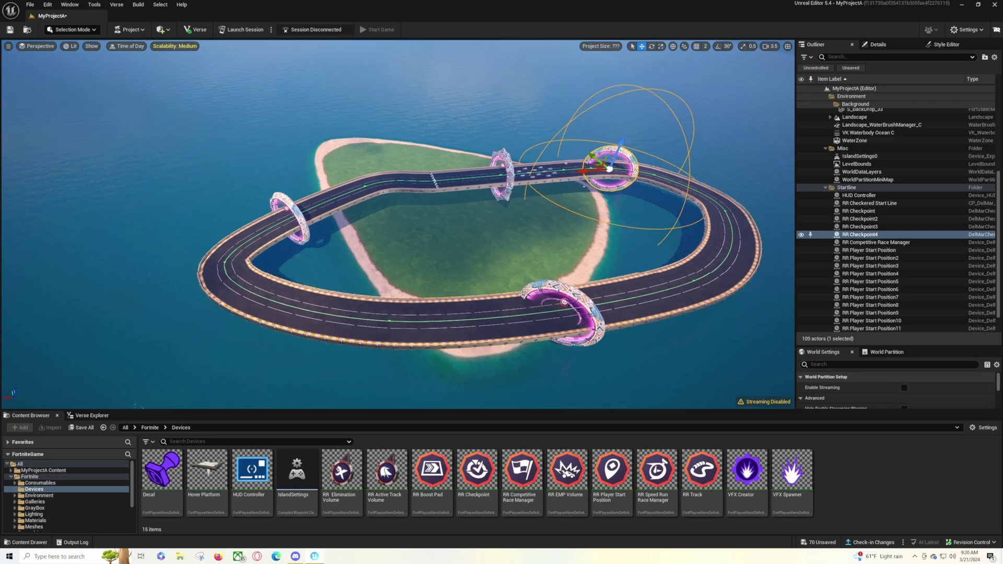
key("e")
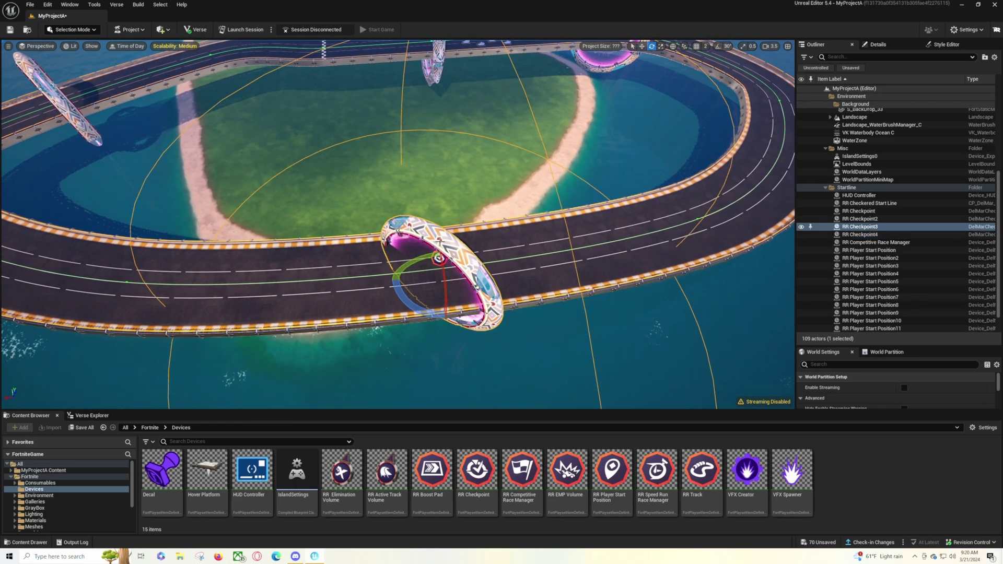
left_click_drag(409, 303, 400, 276)
right_click_drag(373, 288, 483, 266)
key("w")
left_click_drag(314, 190, 304, 190)
Rotate RR Checkpoint4 to about 11° to face the road and centre it on the track before the starting grid.
right_click_drag(304, 191, 162, 136)
right_click_drag(454, 187, 405, 235)
left_click(454, 188)
key("e")
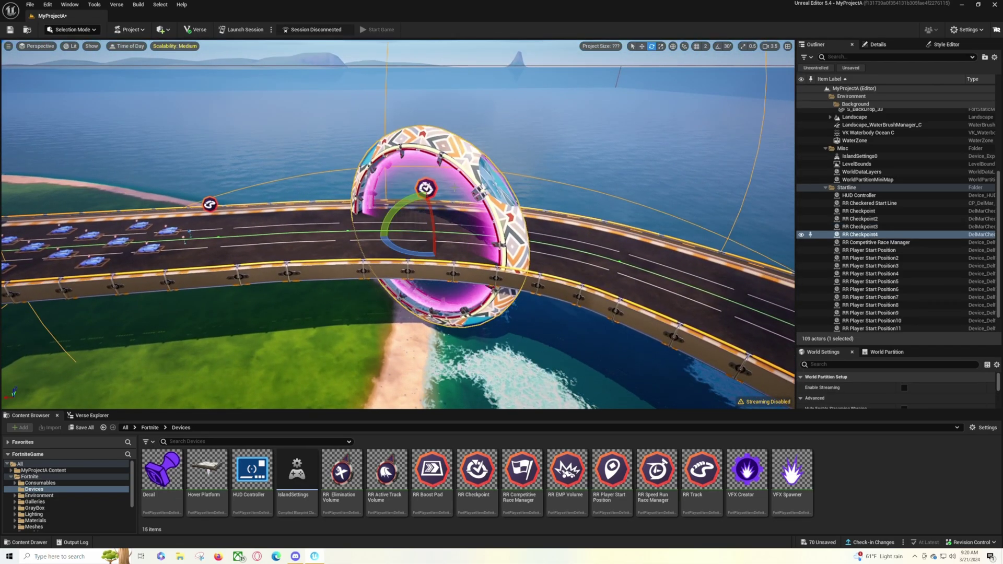
left_click_drag(408, 252, 381, 244)
right_click_drag(383, 242, 562, 256)
key("w")
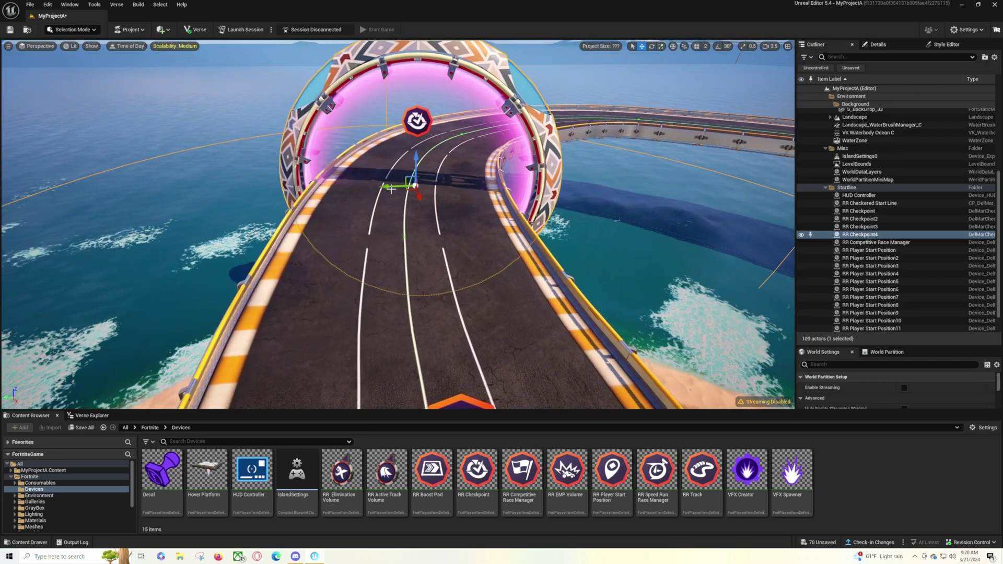
left_click_drag(391, 189, 371, 188)
mouse_move(371, 189)
right_mouse_down()
mouse_move(349, 180)
mouse_move(237, 196)
mouse_move(379, 185)
mouse_move(377, 202)
right_mouse_up()
Select the four checkpoints one after another in driving order to review their sequence around the circuit.
left_click(481, 137)
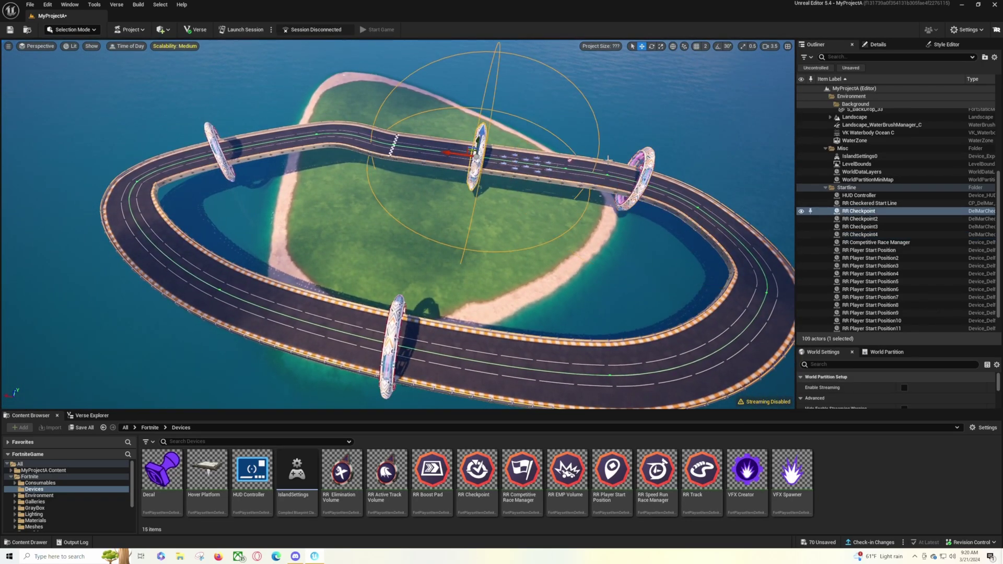
left_click(215, 137)
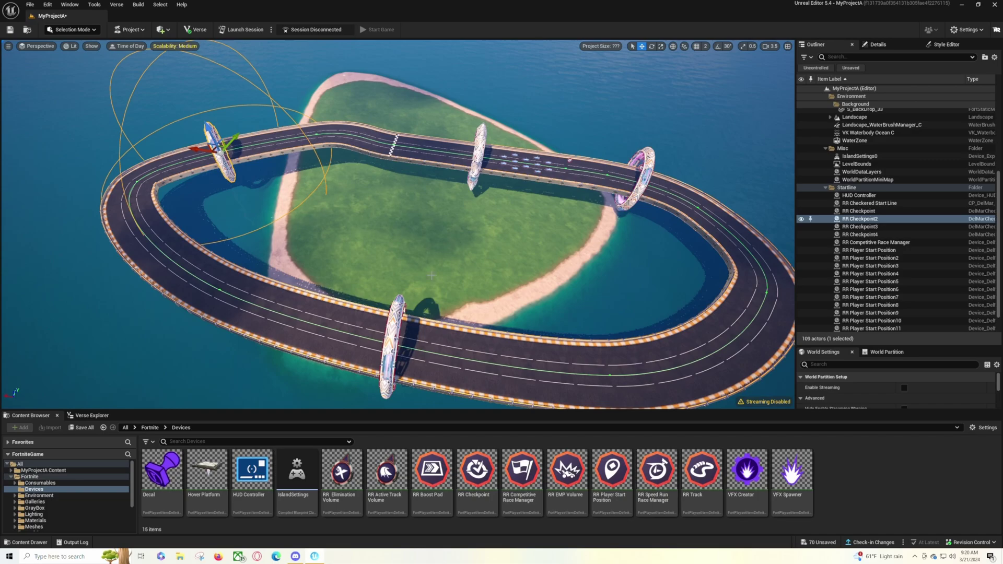
left_click(390, 339)
left_click(653, 168)
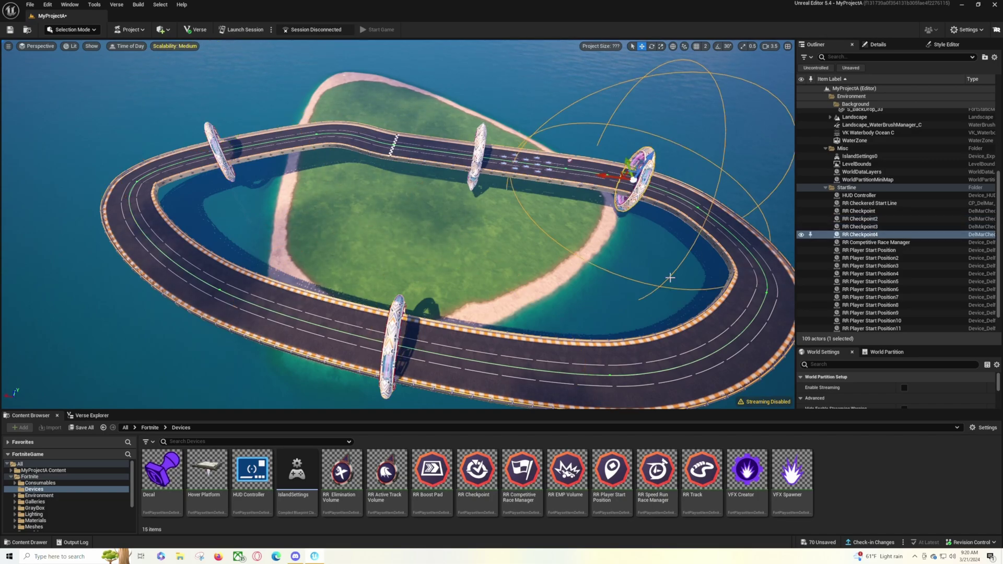
Inspect the Start Line and Next Checkpoints settings of RR Checkpoint at the starting grid.
key("w")
right_click_drag(556, 260, 608, 238)
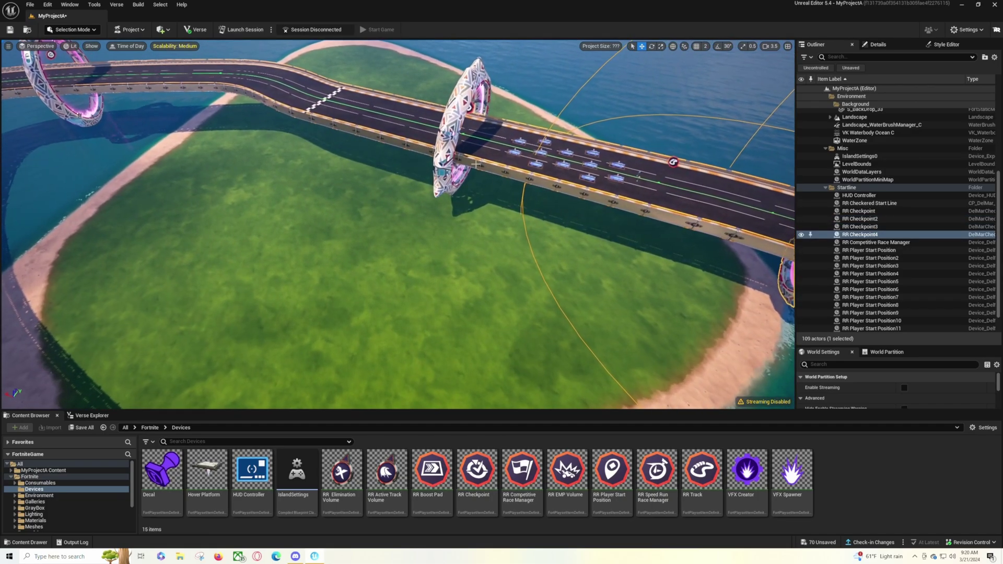
left_click(455, 106)
right_click_drag(454, 106, 461, 108)
key("w")
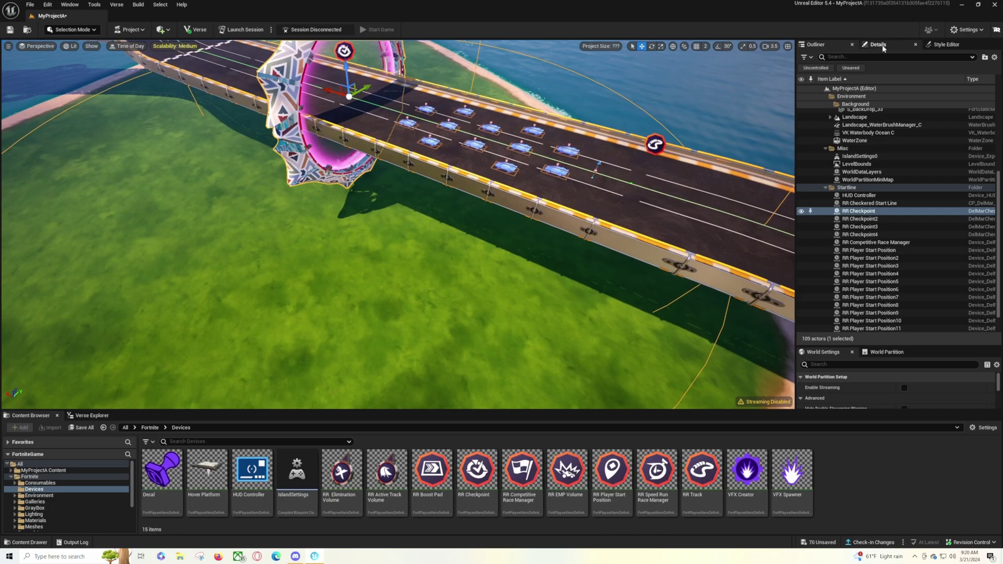
left_click(880, 45)
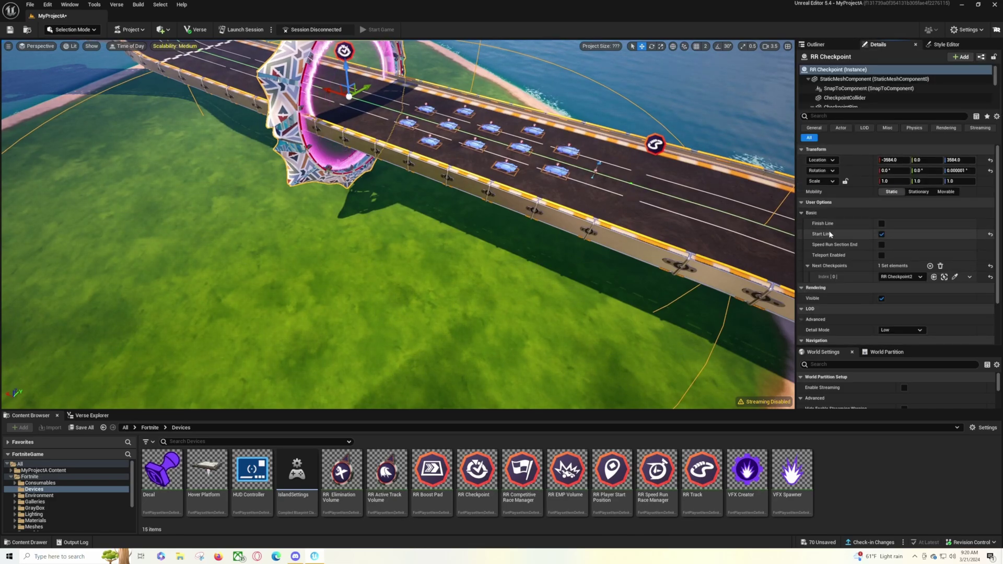
right_click_drag(716, 237, 709, 225)
key("f")
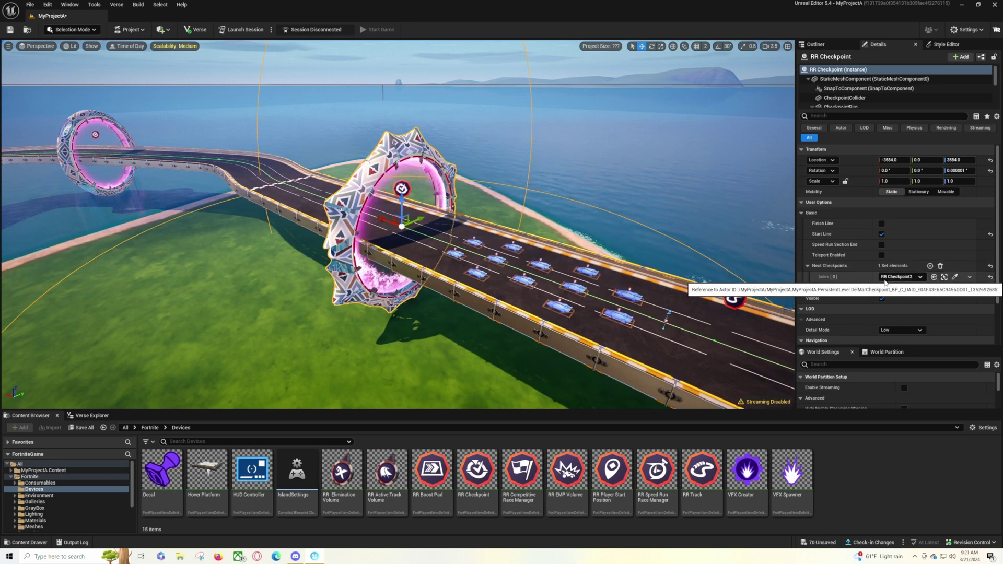
Set the next checkpoint of RR Checkpoint2 to RR Checkpoint3.
left_click(95, 134)
right_click_drag(99, 152, 147, 115)
key("f")
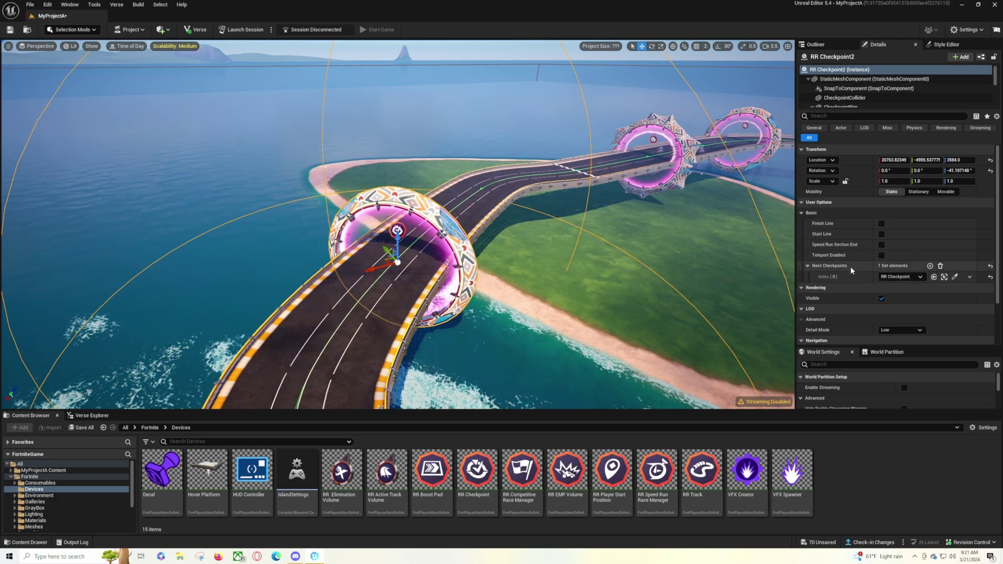
key("s")
right_click_drag(574, 220, 708, 222)
key("w")
left_click(887, 277)
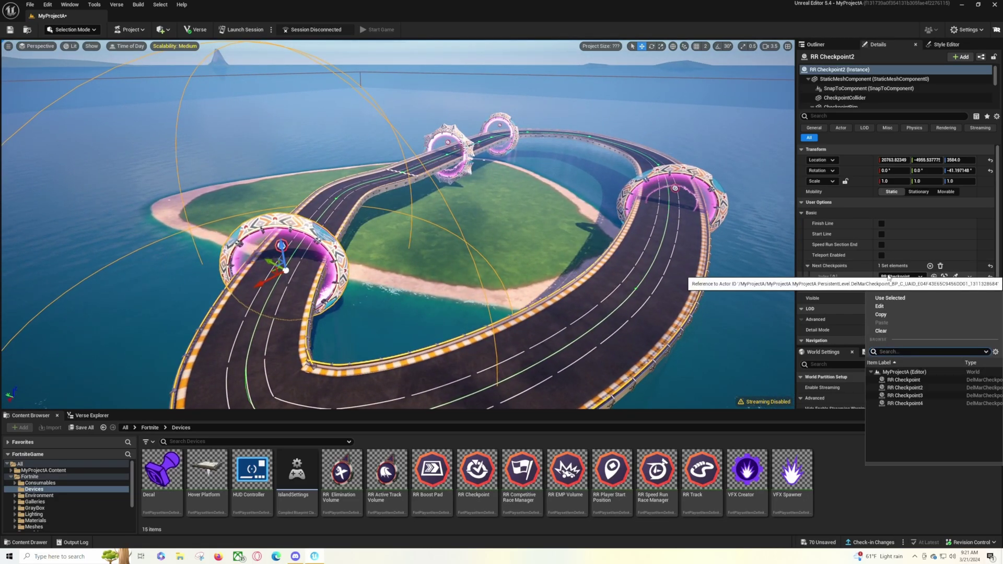
left_click(909, 397)
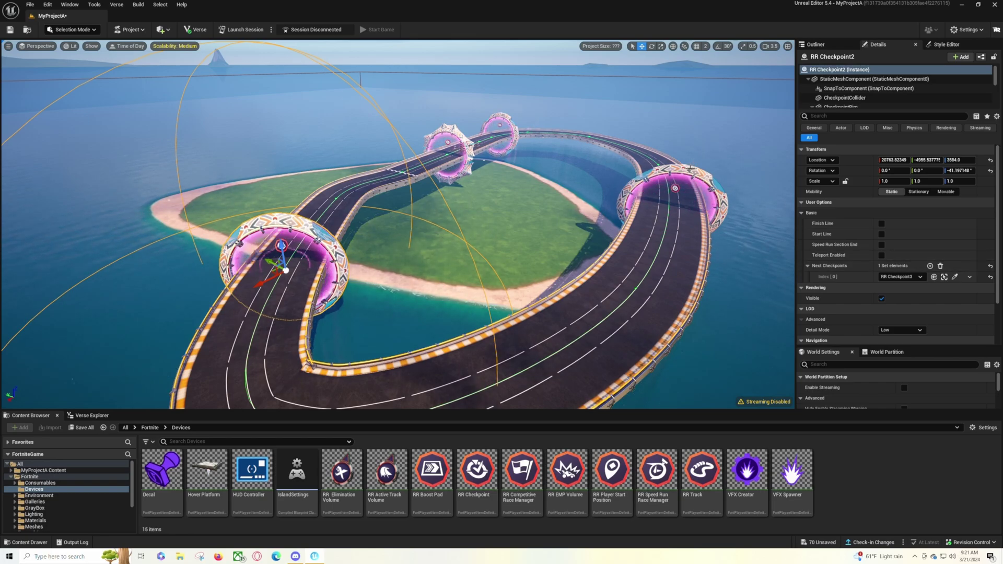
Add a Next Checkpoints entry to RR Checkpoint3 and assign RR Checkpoint4 to it.
left_click(668, 213)
key("d")
right_click_drag(398, 225, 369, 216)
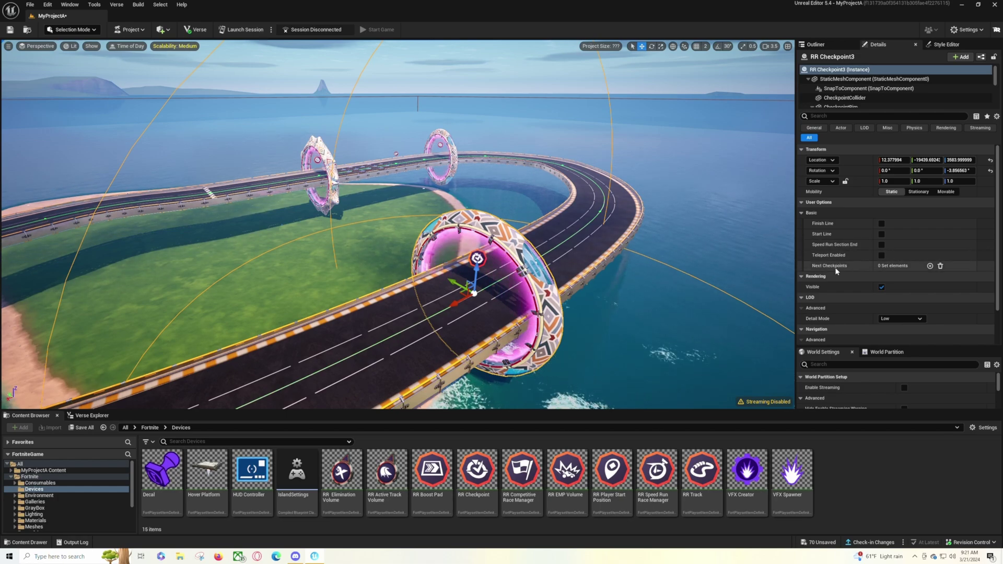
left_click(929, 267)
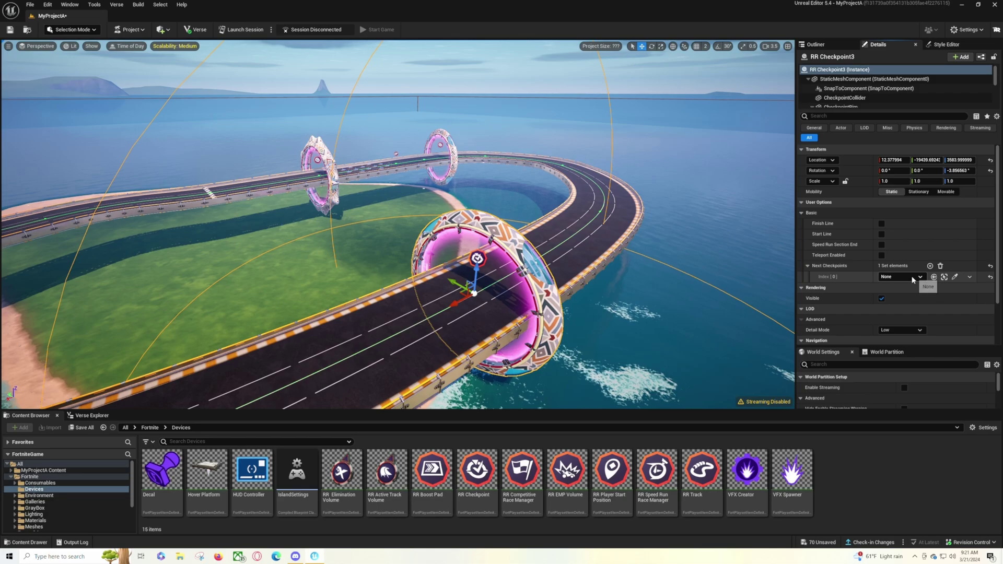
left_click(913, 277)
left_click(912, 396)
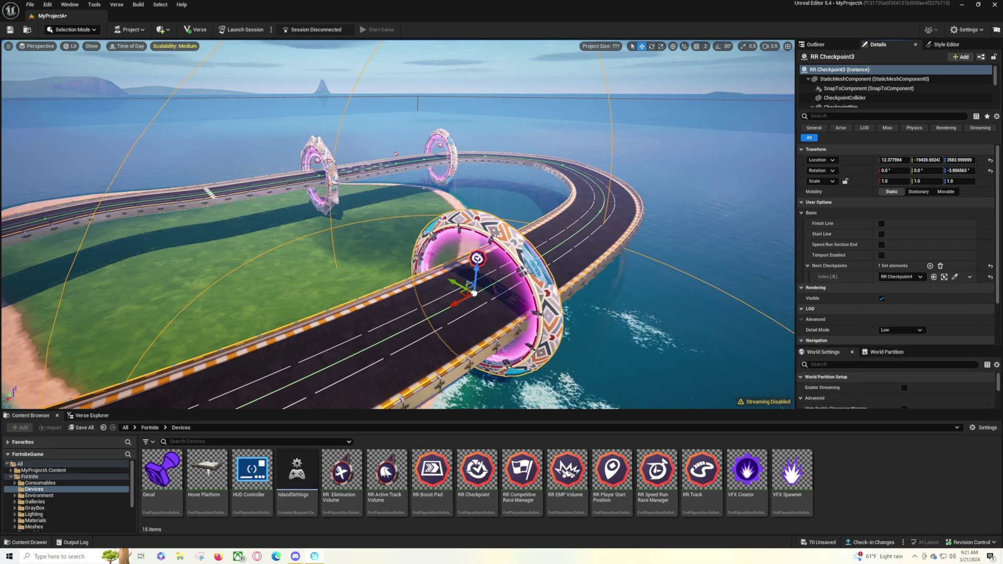
Add a Next Checkpoints entry to RR Checkpoint4 and assign the starting RR Checkpoint to it.
key("w")
right_click_drag(532, 129, 470, 157)
key("s")
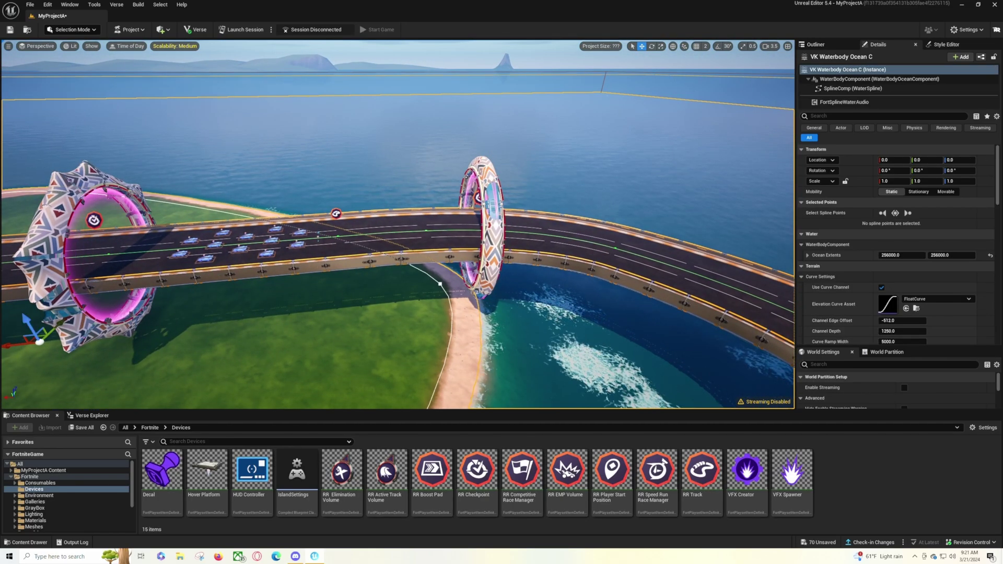
left_click(555, 186)
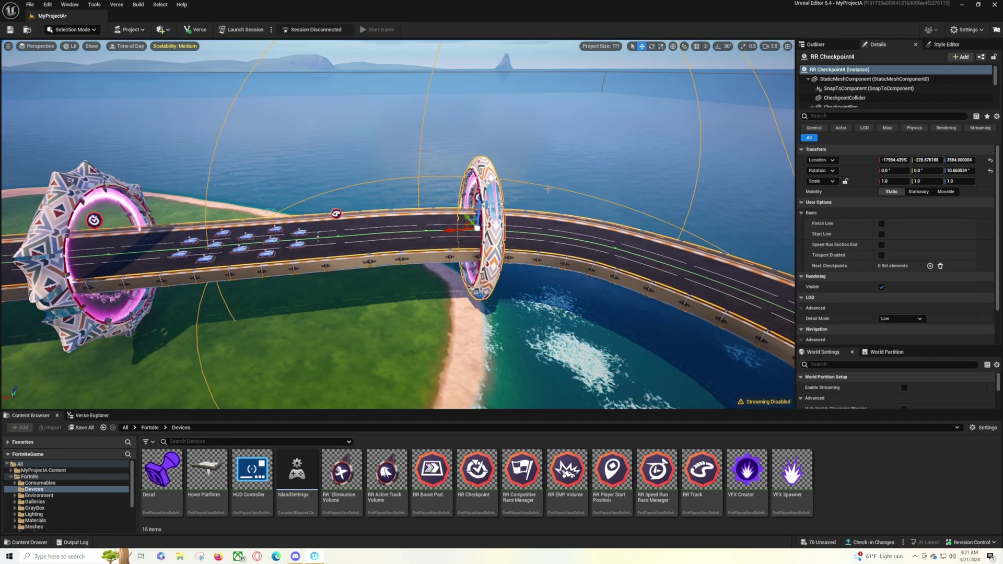
left_click(930, 266)
left_click(905, 279)
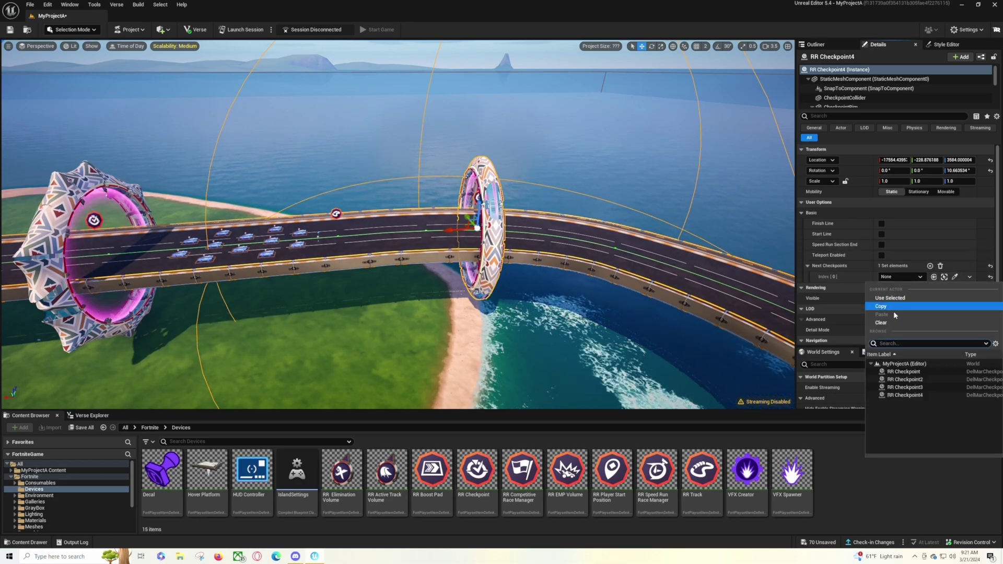
left_click(904, 371)
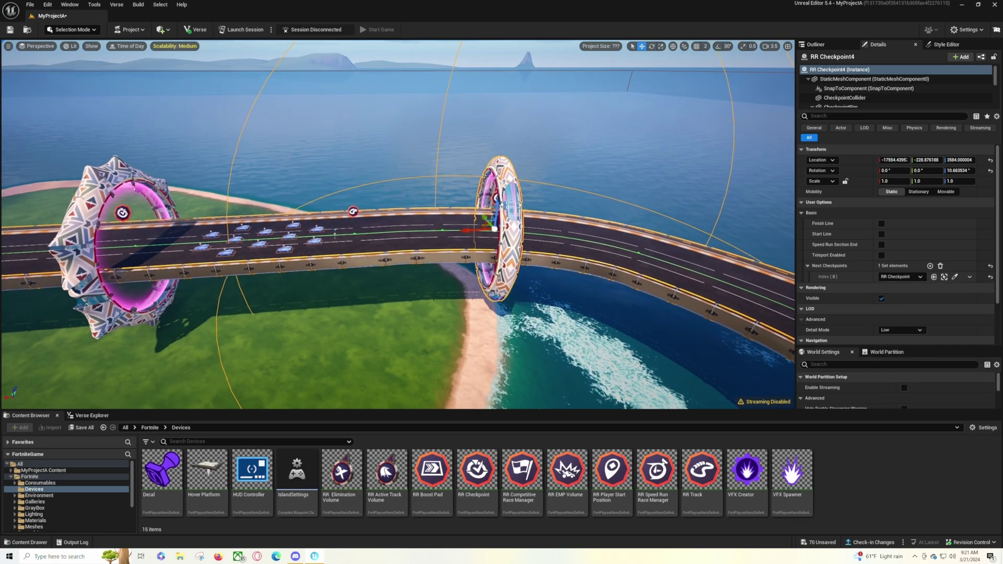
Check the starting RR Checkpoint's next-checkpoint link and review the checkpoint loop around the circuit.
key("d")
right_click_drag(503, 180, 400, 179)
left_click(361, 171)
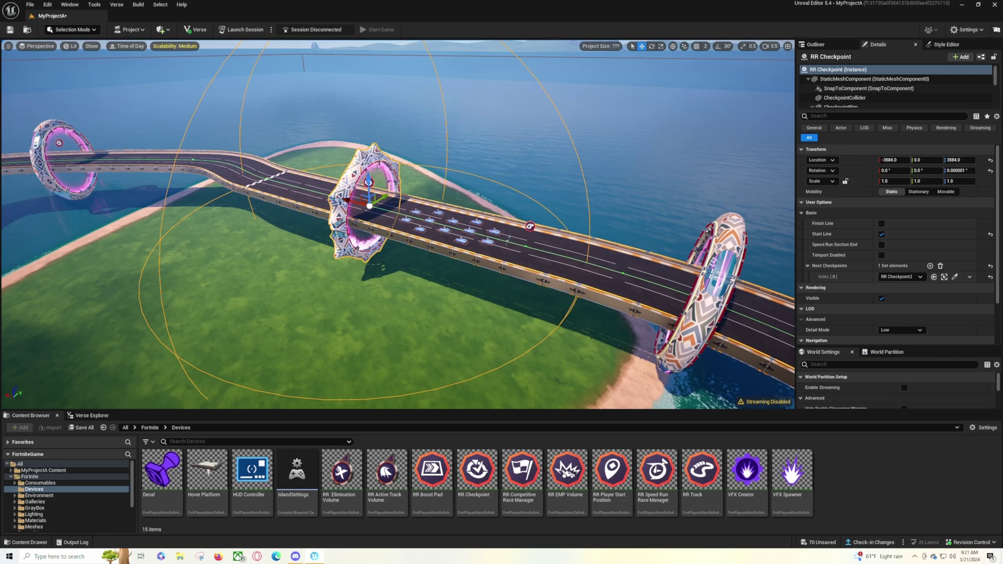
key("w")
right_click_drag(366, 225, 333, 214)
key("s")
key("w")
key("s")
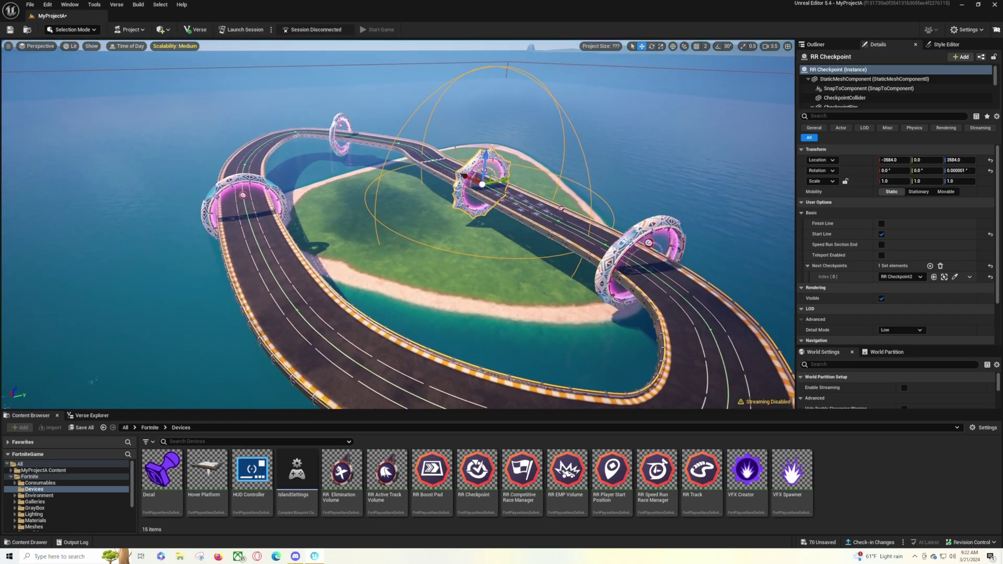
Compare the starting RR Checkpoint with RR Checkpoint4 and mark RR Checkpoint4 as the Finish Line.
key("w")
key("d")
right_click_drag(588, 195, 589, 199)
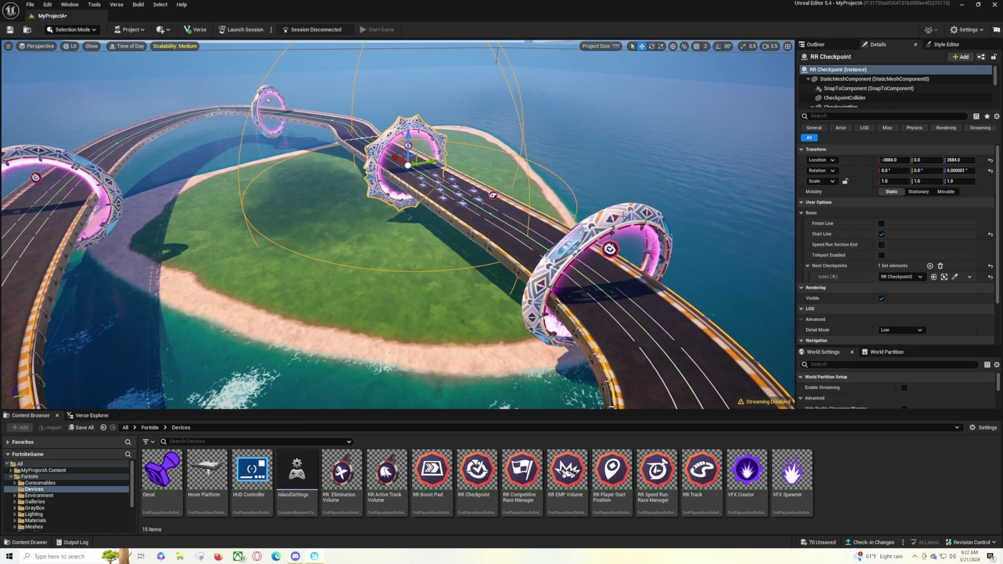
left_click(650, 218)
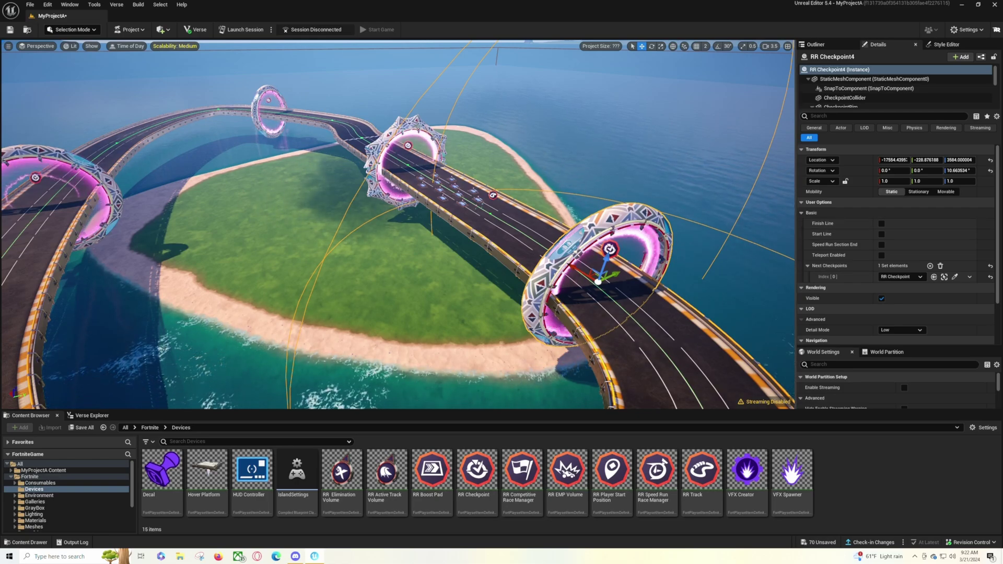
left_click(409, 127)
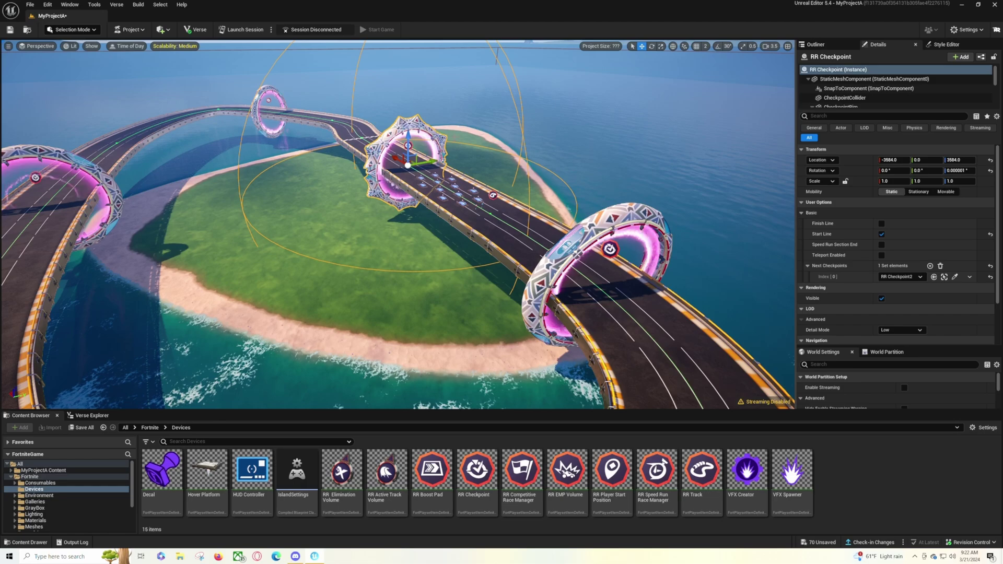
left_click(660, 235)
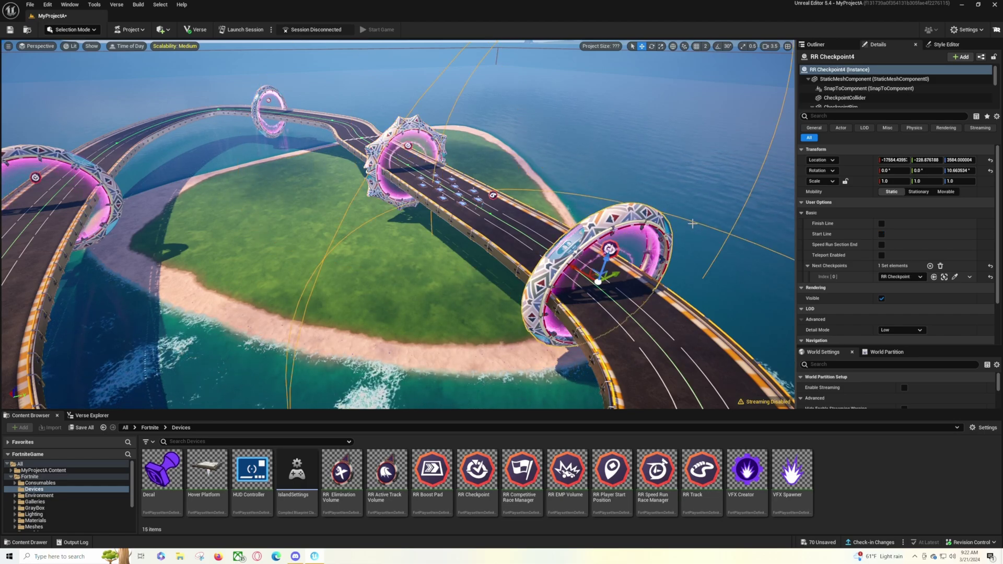
left_click(882, 223)
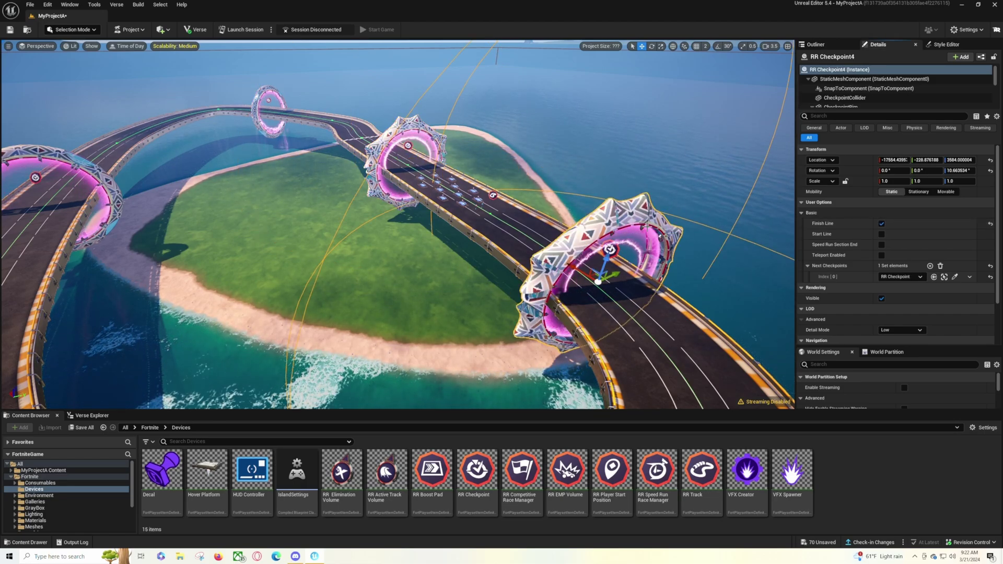
Try to launch a play session, saving the modified content on the way, and dismiss the resulting dialog.
left_click(250, 33)
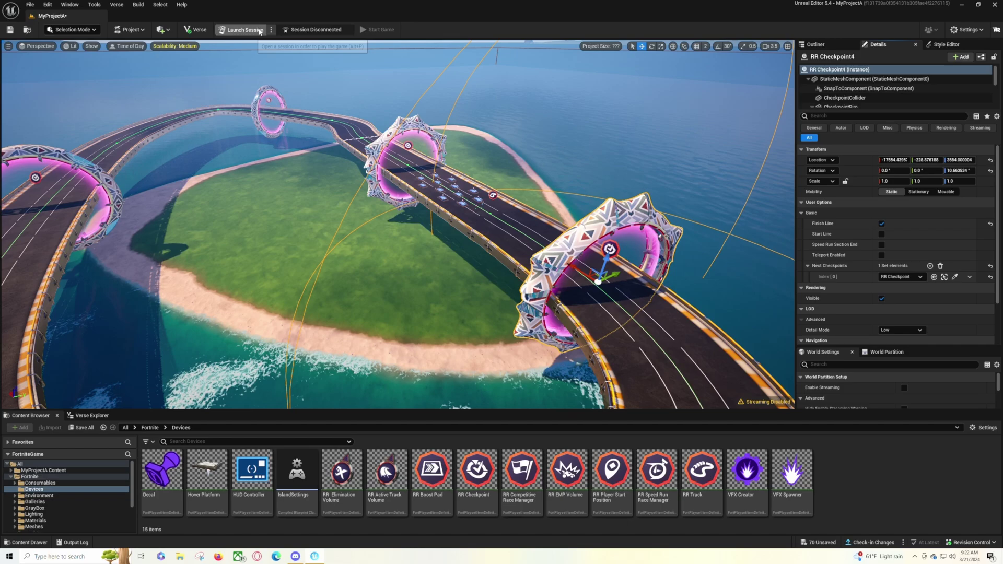
left_click(559, 367)
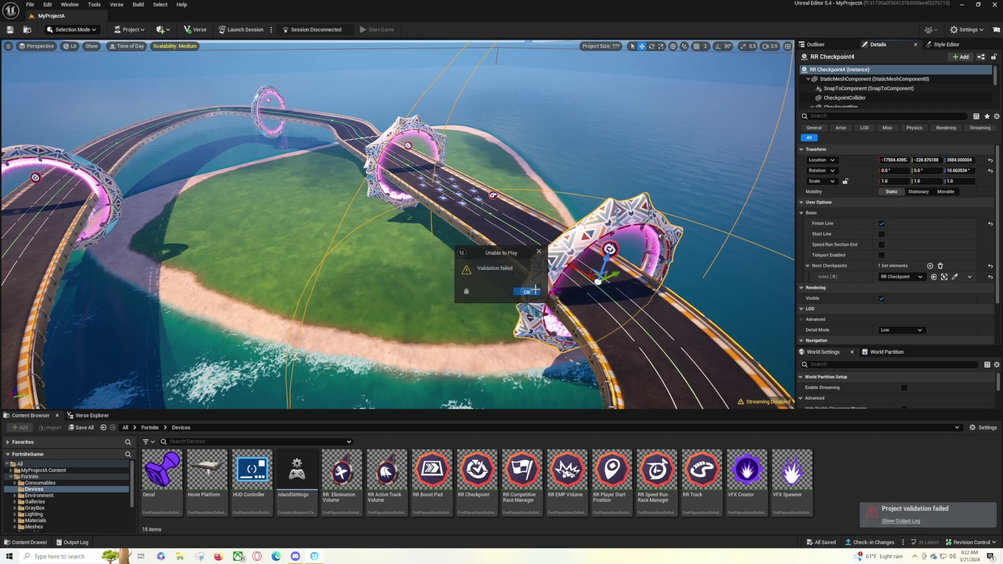
left_click(536, 291)
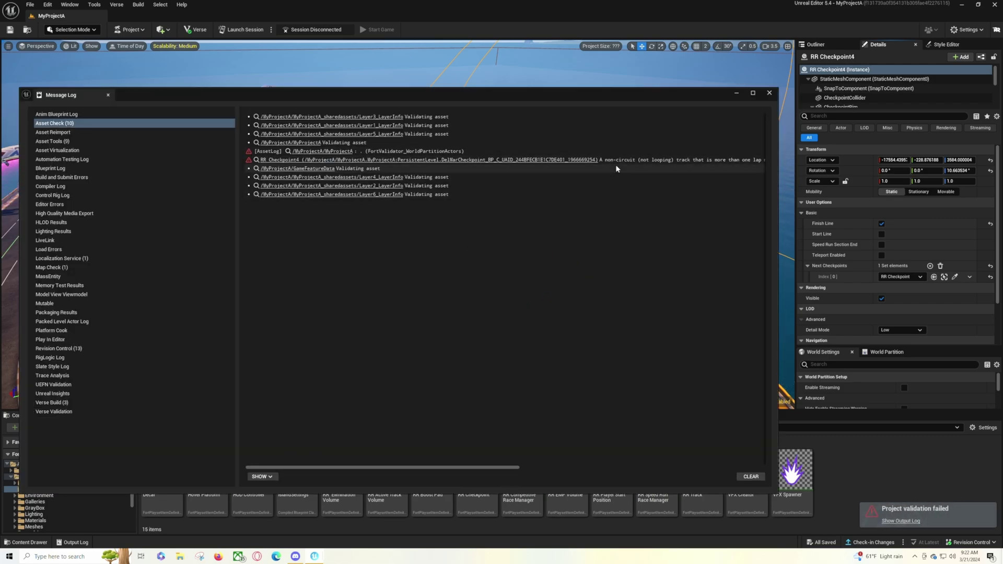
Read the full Asset Check error for RR Checkpoint4, clear the Message Log and close it.
left_click_drag(472, 473, 585, 473)
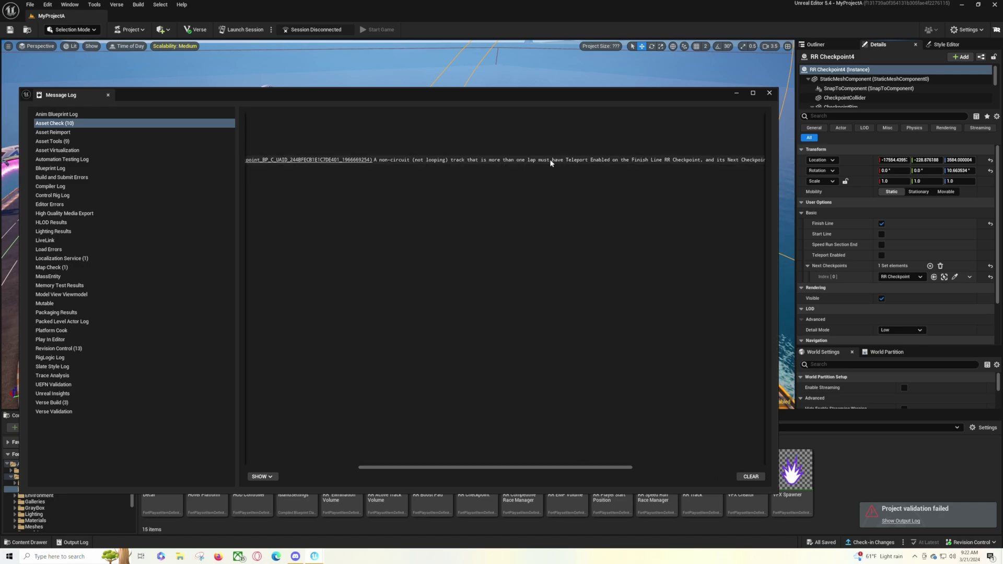
left_click(750, 477)
left_click(769, 93)
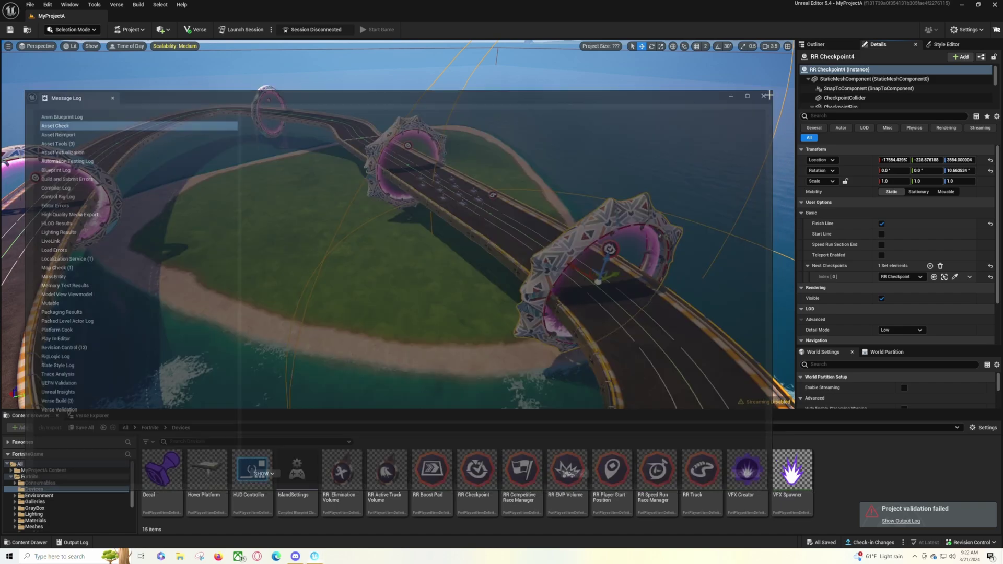
Try Teleport Enabled on RR Checkpoint4, inspect its effect around the checkpoint, and turn it off again.
left_click(882, 254)
right_click_drag(560, 181, 419, 133)
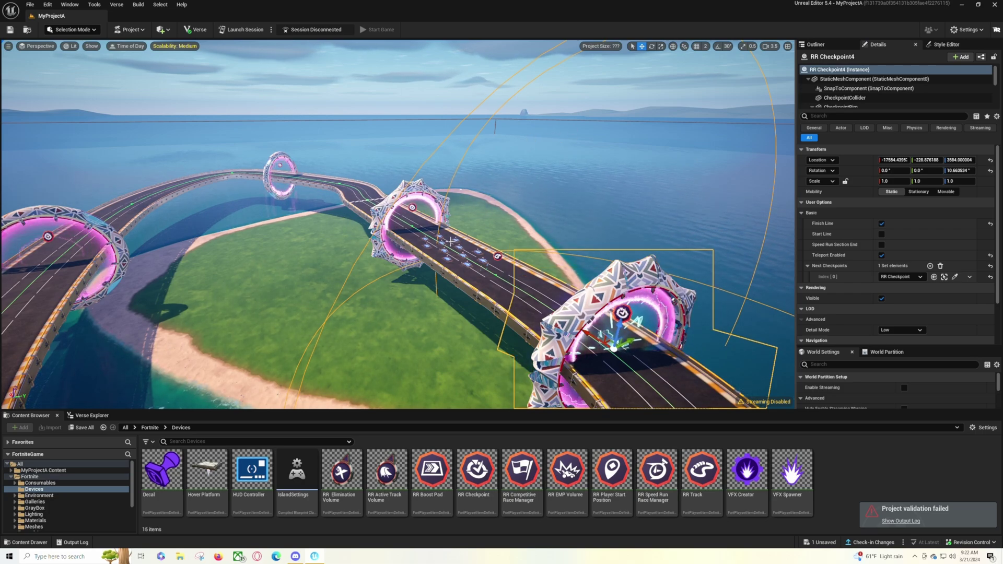
left_click(882, 255)
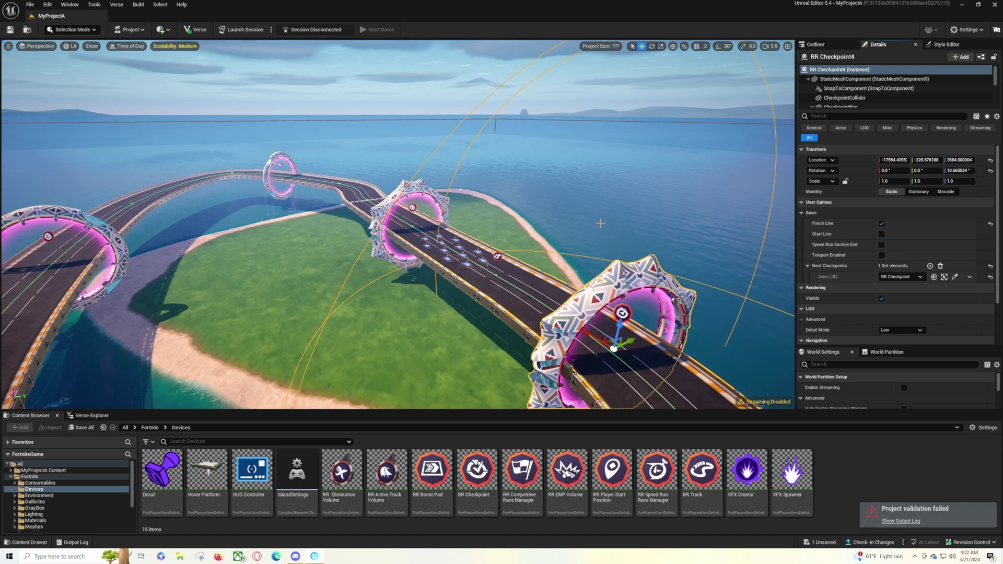
Turn off Finish Line on RR Checkpoint4 and enable it on the starting RR Checkpoint, keeping Start Line enabled there.
right_click_drag(679, 209, 679, 240)
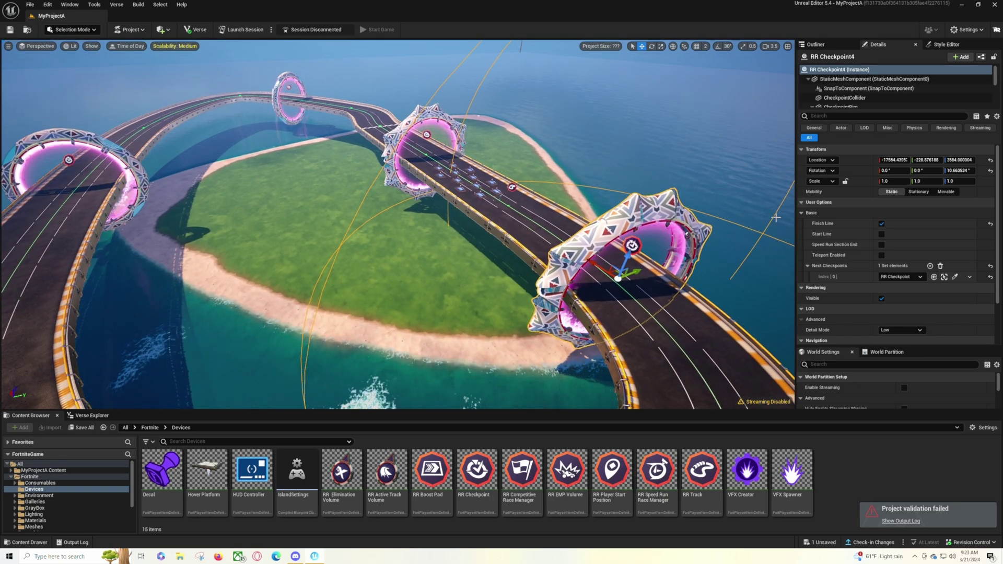
left_click(881, 224)
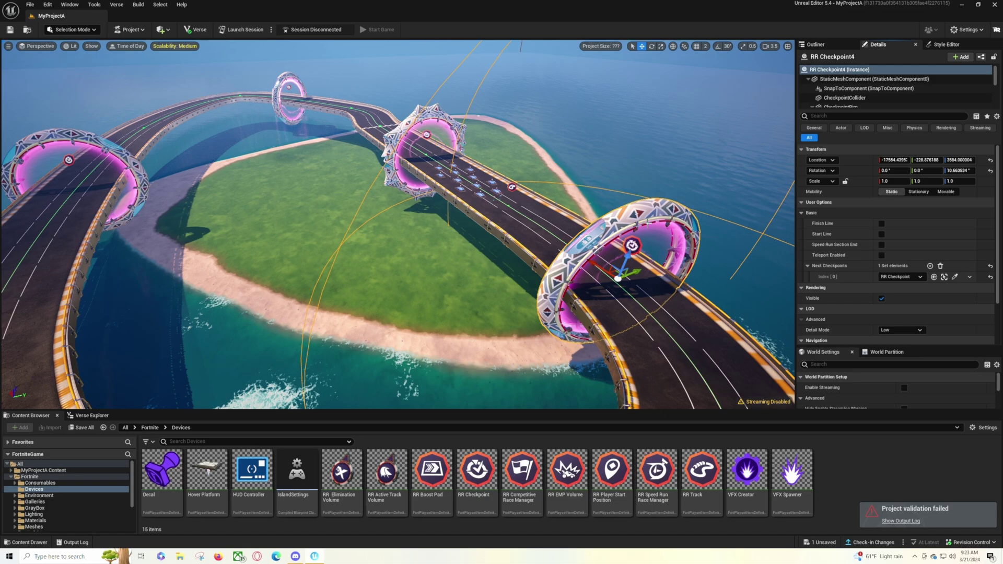
left_click(426, 134)
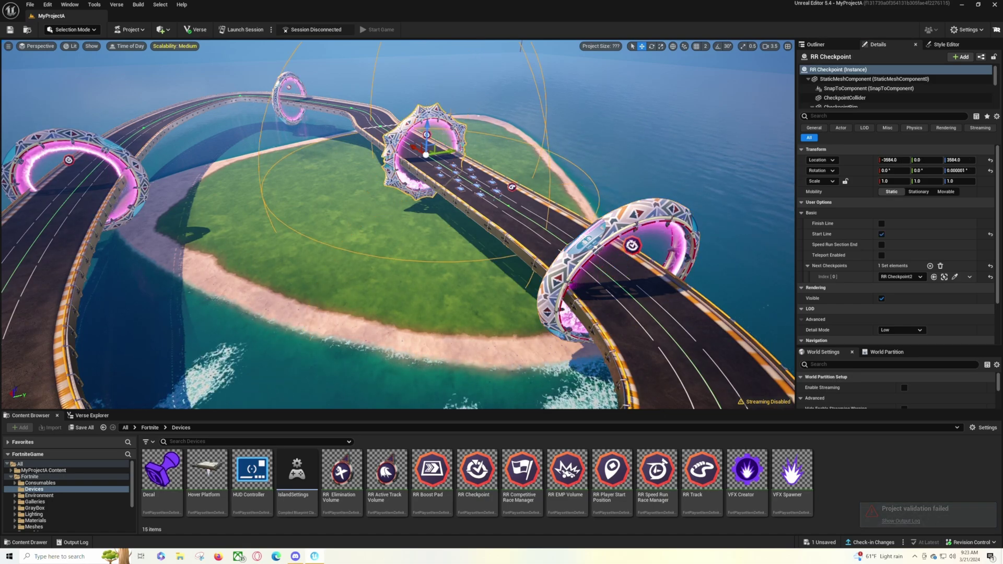
left_click(881, 235)
left_click(881, 223)
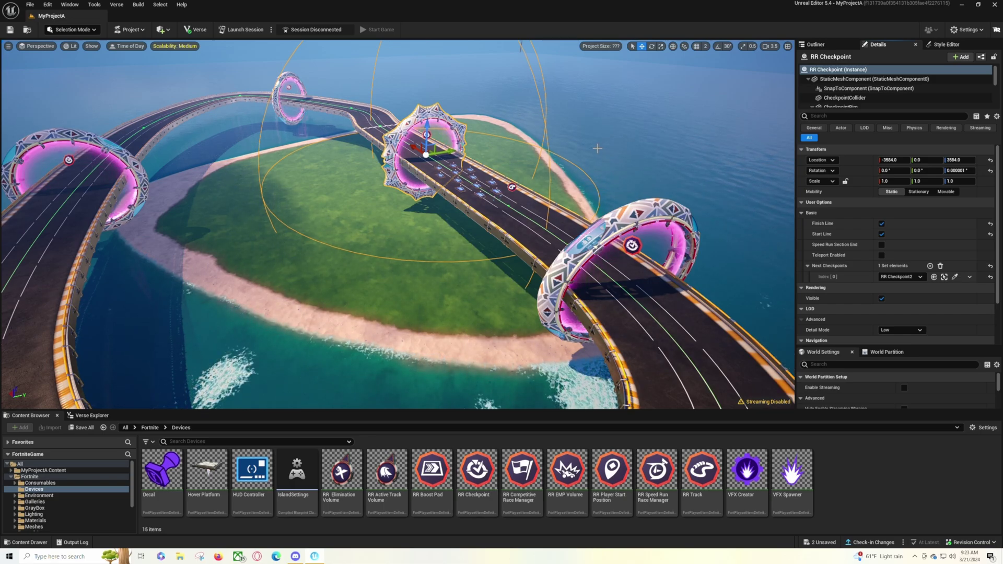
Select the RR Track spline point with input key 5.0 and show its track settings in the Style Editor.
key("s")
right_click_drag(597, 148, 714, 157)
key("a")
key("a")
key("a")
key("d")
left_click_drag(381, 201, 366, 204, "alt")
left_click(529, 269)
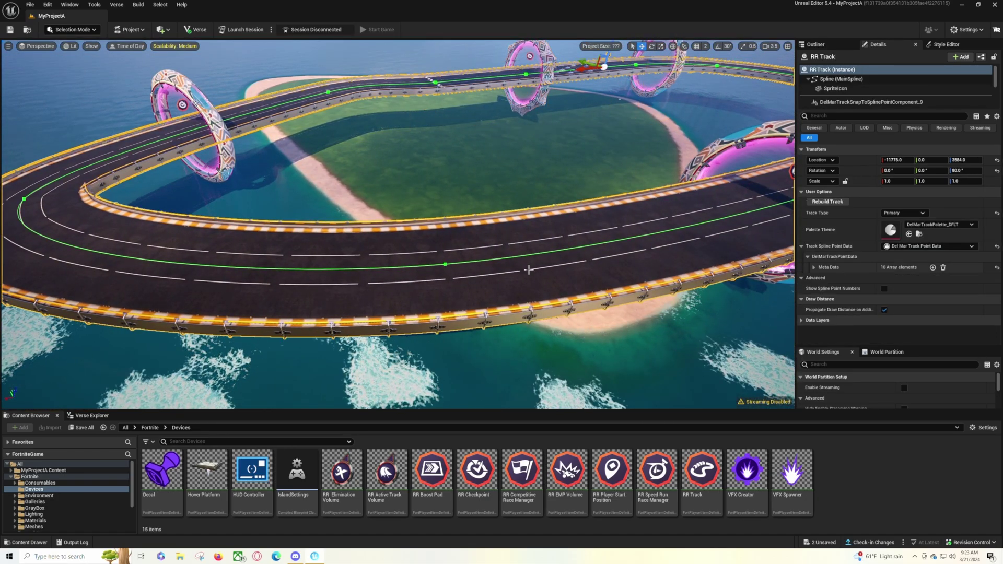
left_click(486, 265)
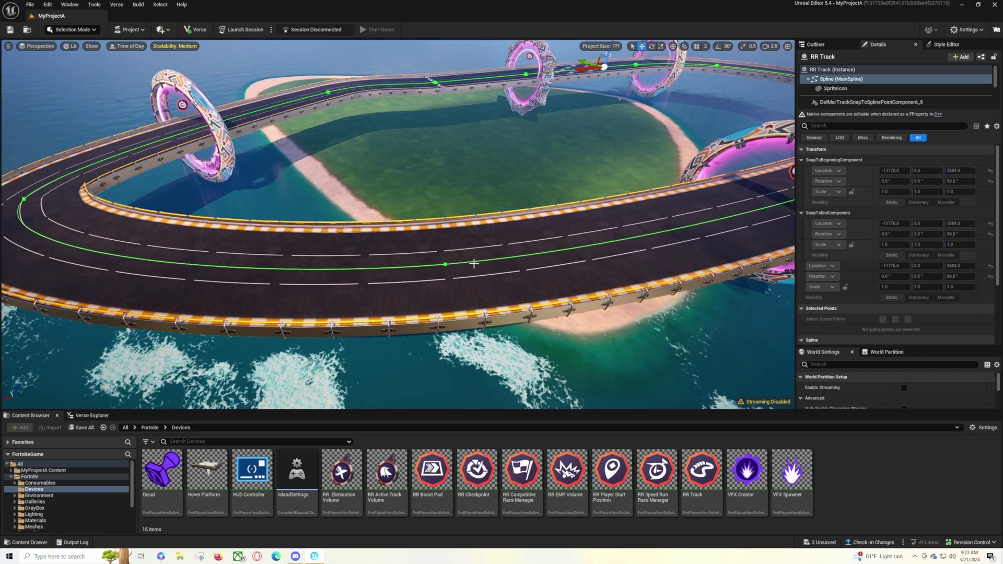
left_click(445, 263)
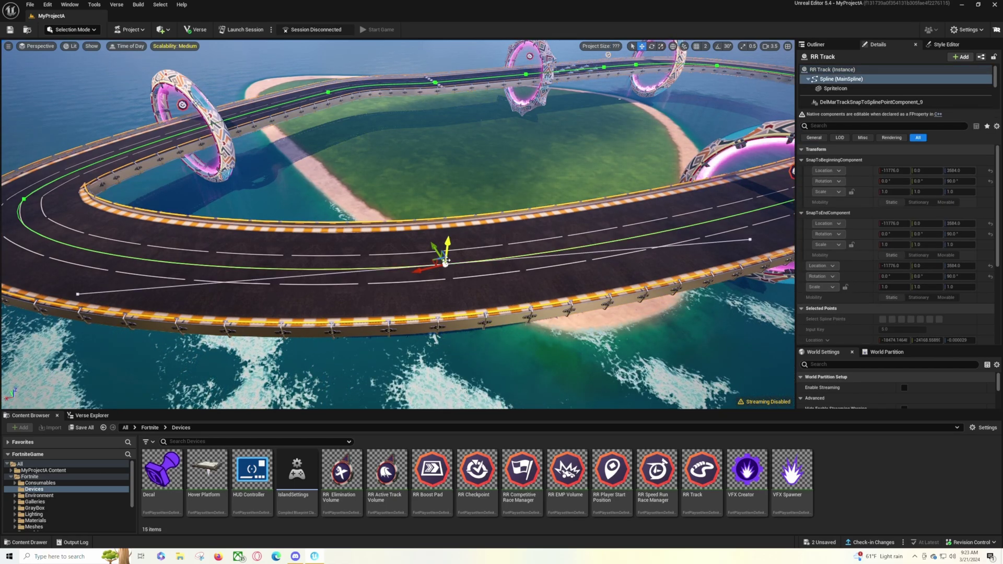
left_click(945, 44)
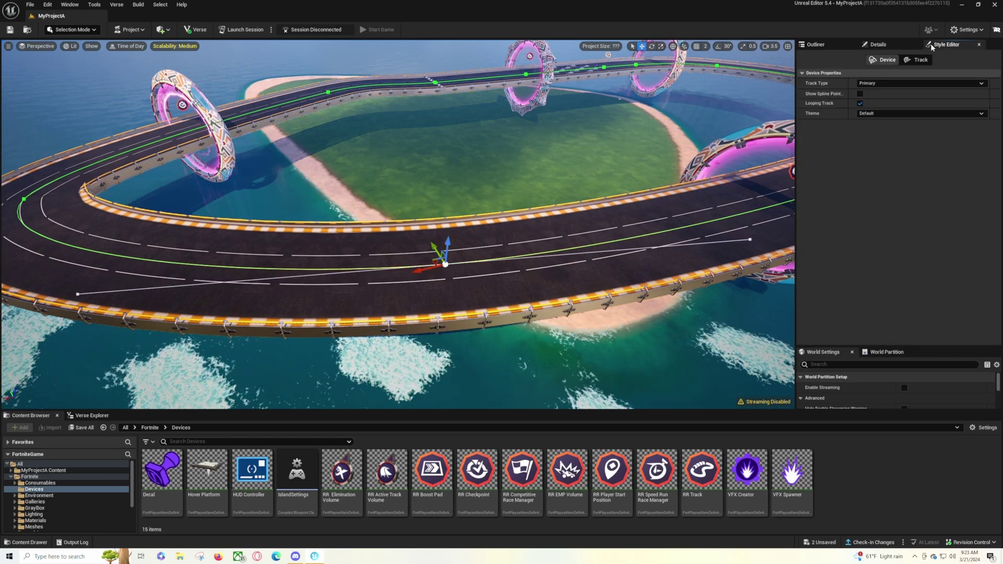
left_click(921, 60)
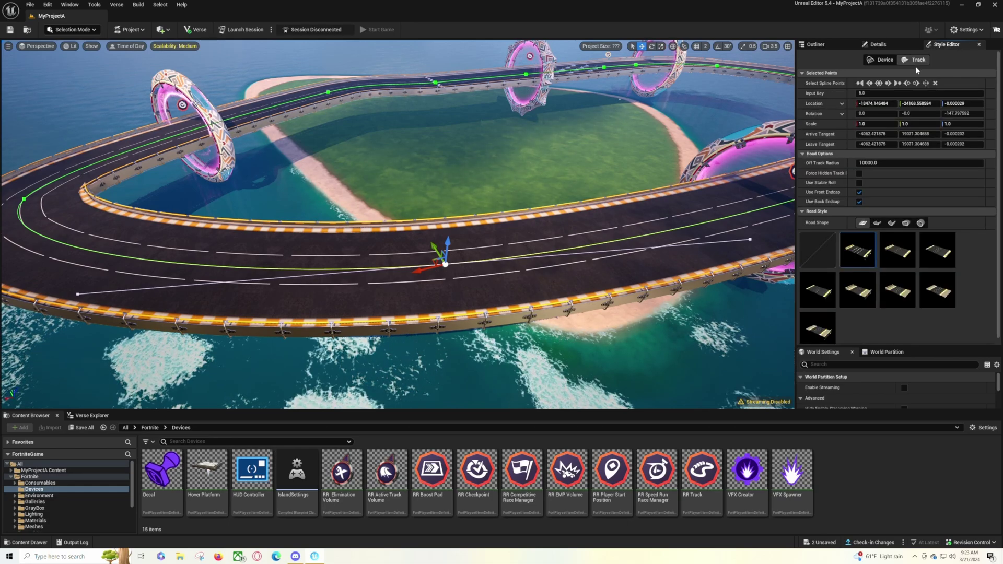
Try the half-pipe road shape on the selected spline point, then replace it with the open-frame tunnel style.
left_click(896, 224)
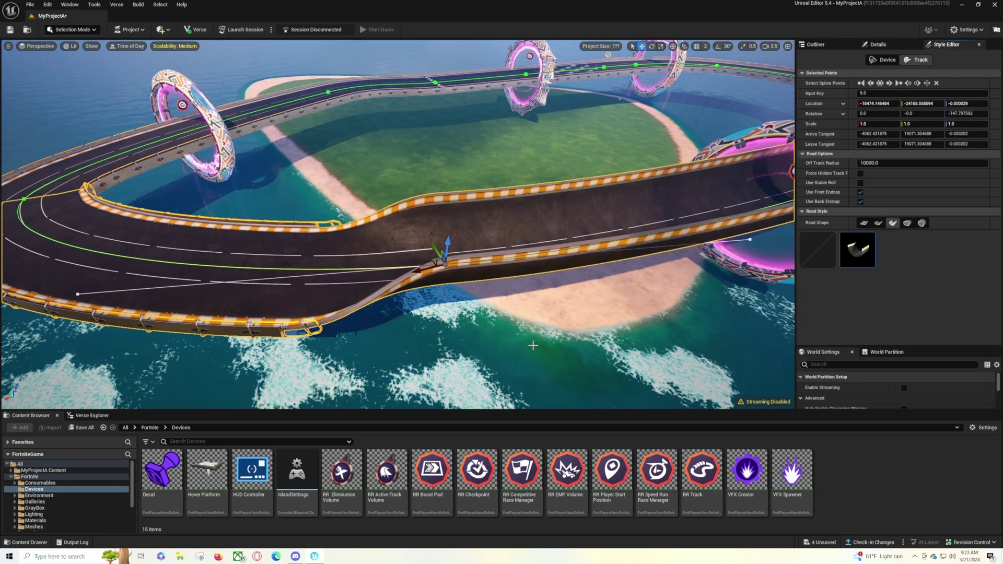
right_click_drag(398, 225, 658, 224)
right_click_drag(511, 202, 483, 202)
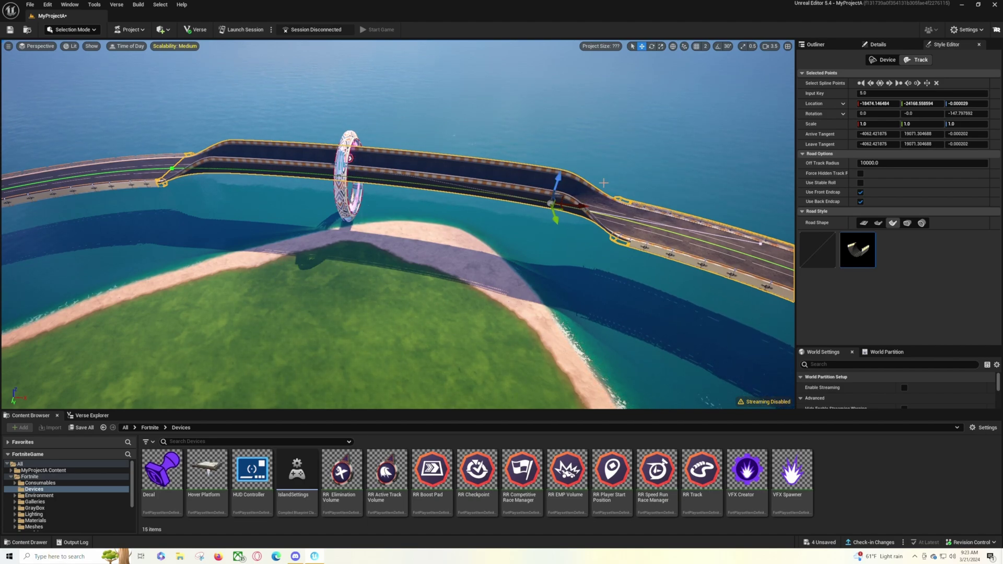
left_click(905, 225)
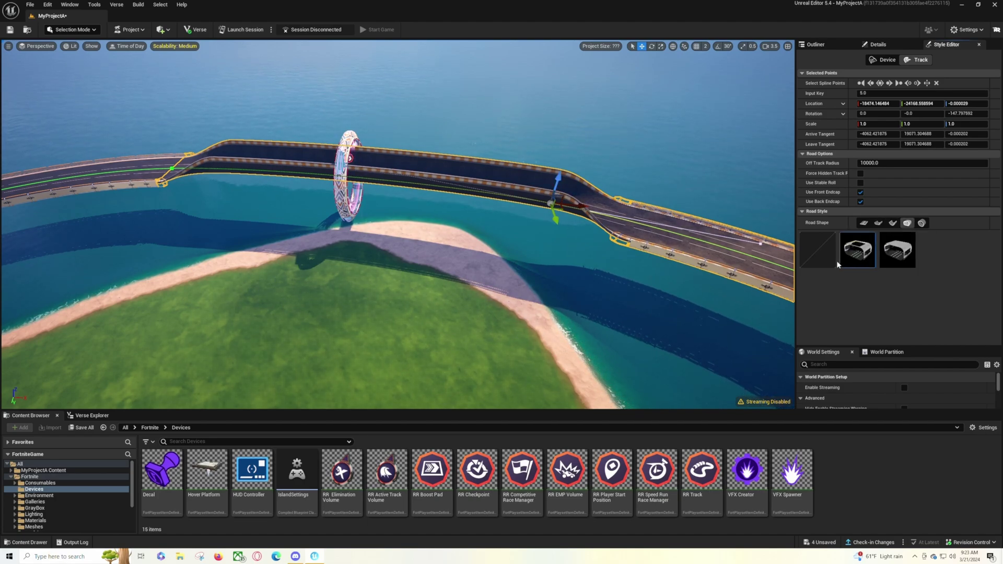
left_click(849, 264)
Set the road shape of the spline point at the sharp end curve to the round tube.
right_click_drag(581, 258, 256, 267)
right_click_drag(652, 205, 653, 205)
left_click(607, 253)
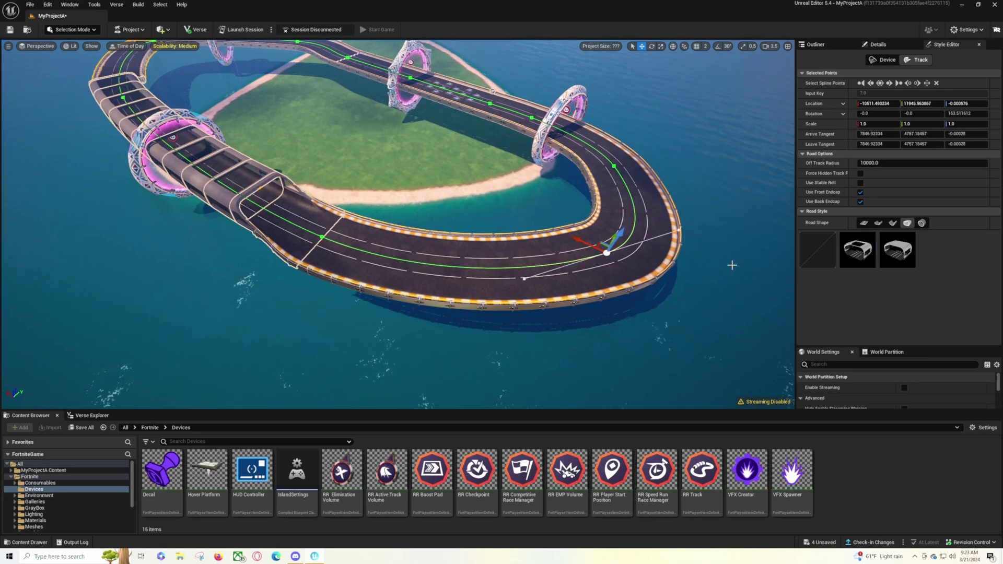
left_click(922, 223)
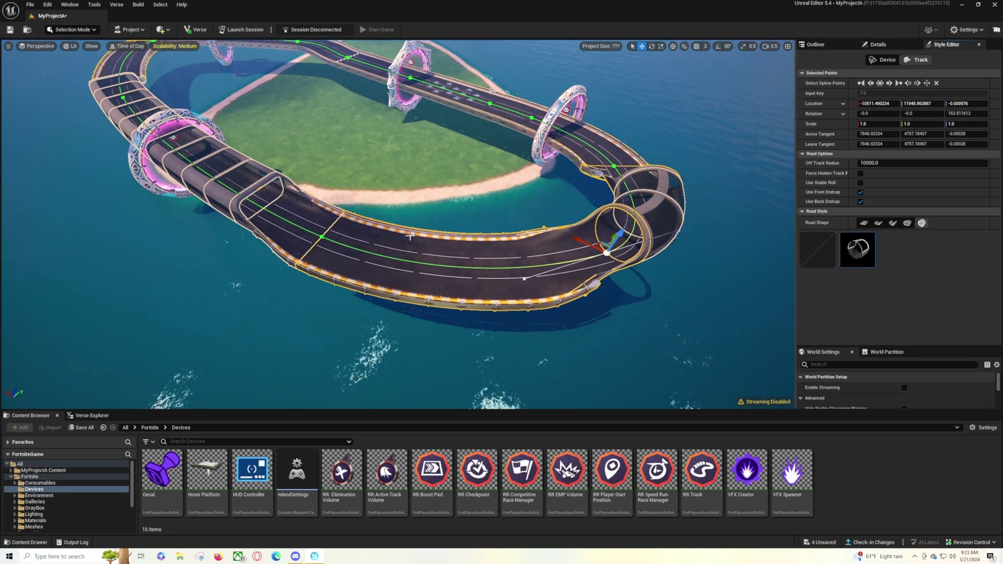
Apply the fourth banked road style to the spline point between the tunnel and tube sections.
left_click(320, 234)
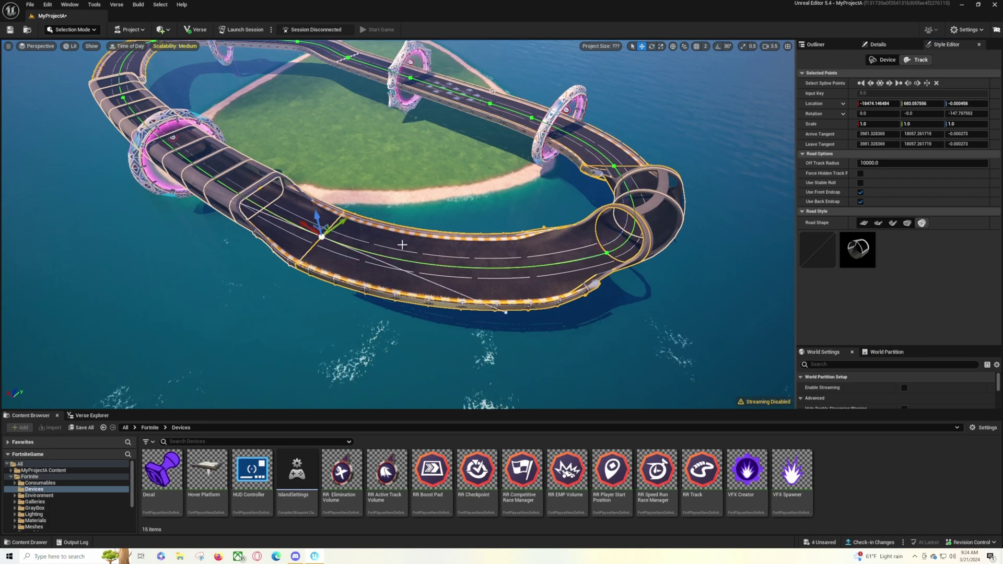
left_click(878, 225)
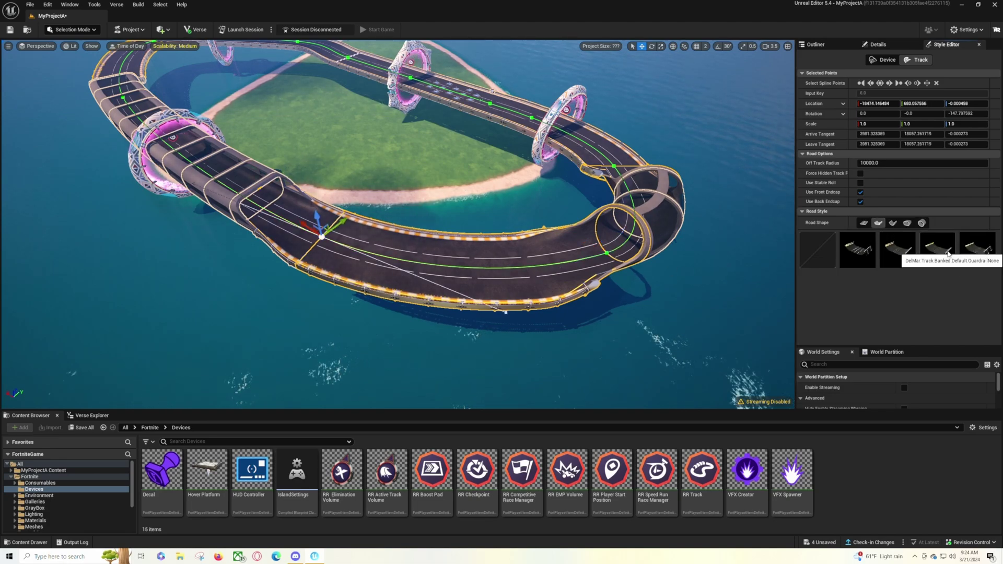
right_click_drag(397, 225, 408, 246)
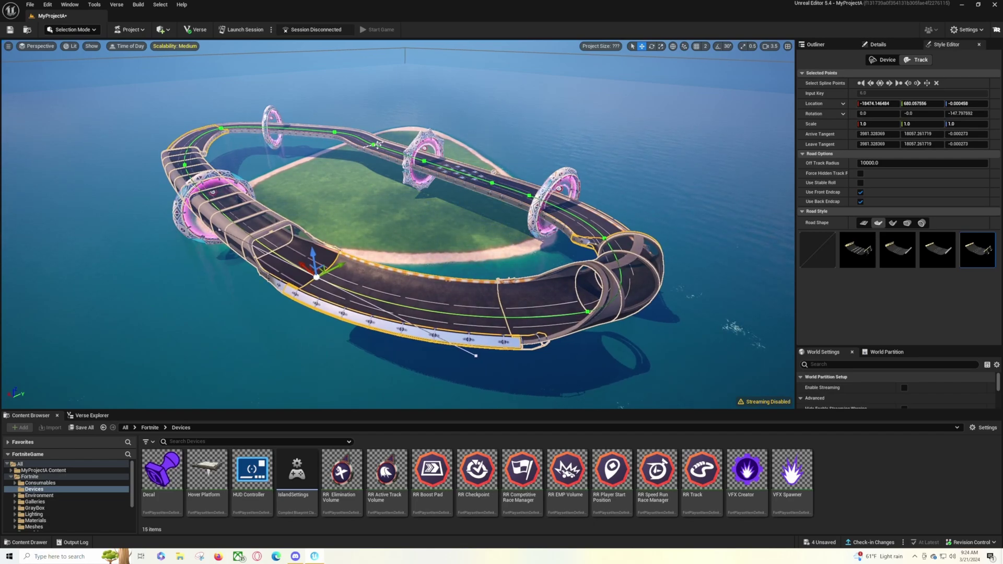
mouse_move(492, 229)
right_mouse_down()
mouse_move(514, 230)
mouse_move(523, 243)
mouse_move(504, 258)
mouse_move(515, 275)
mouse_move(493, 229)
right_mouse_up()
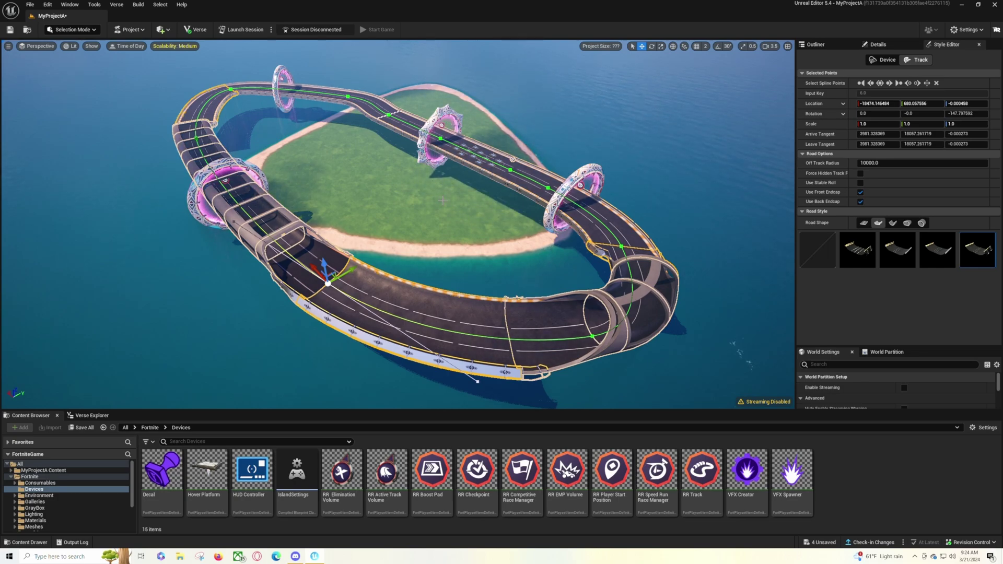
right_click_drag(452, 227, 457, 221)
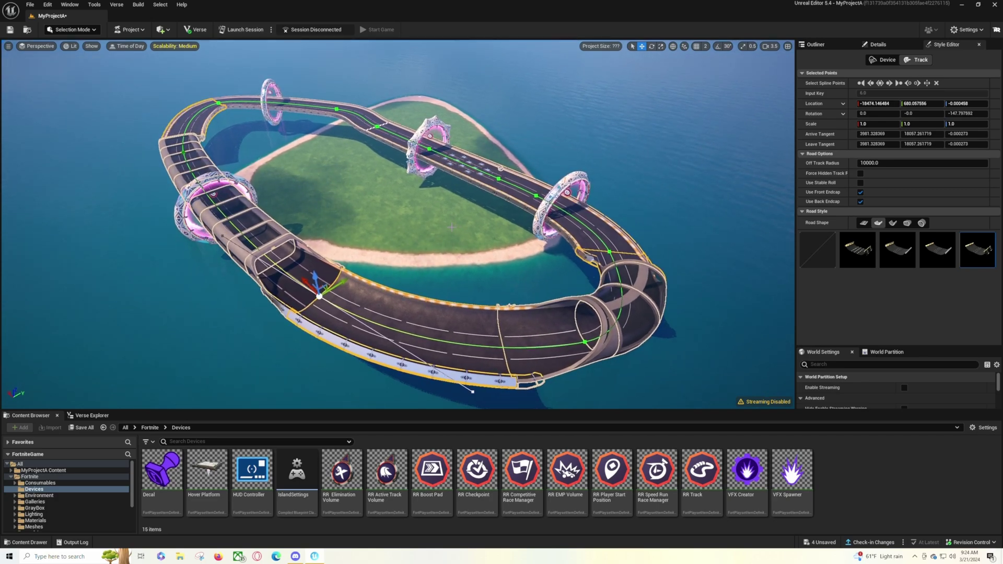
right_click_drag(435, 223, 419, 210)
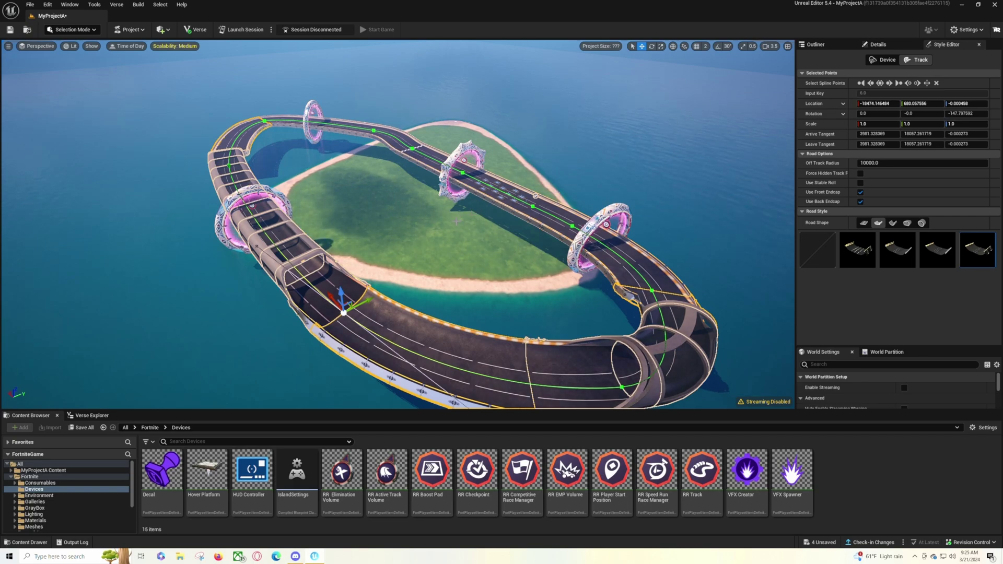
mouse_move(456, 221)
right_mouse_down()
mouse_move(463, 228)
mouse_move(453, 227)
right_mouse_up()
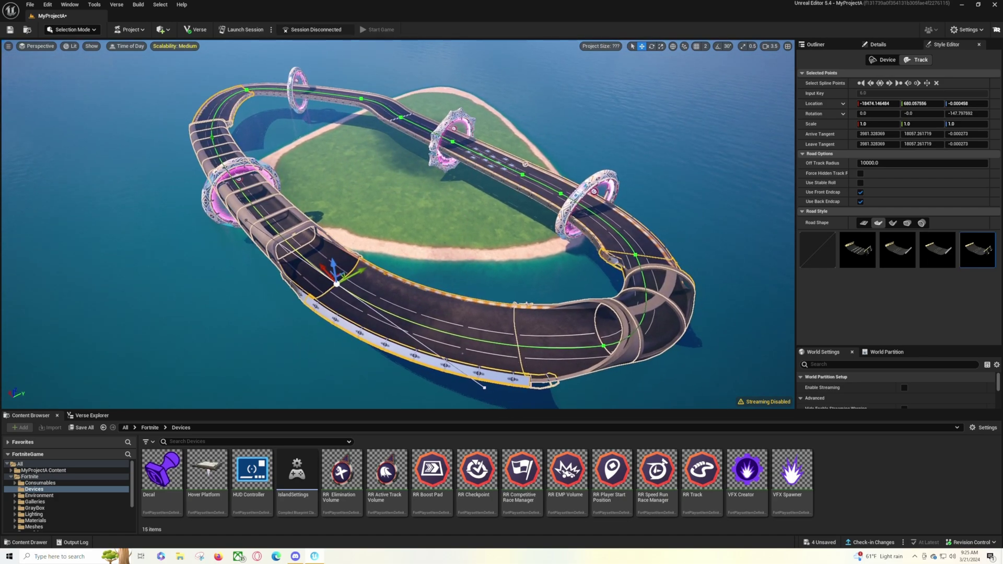